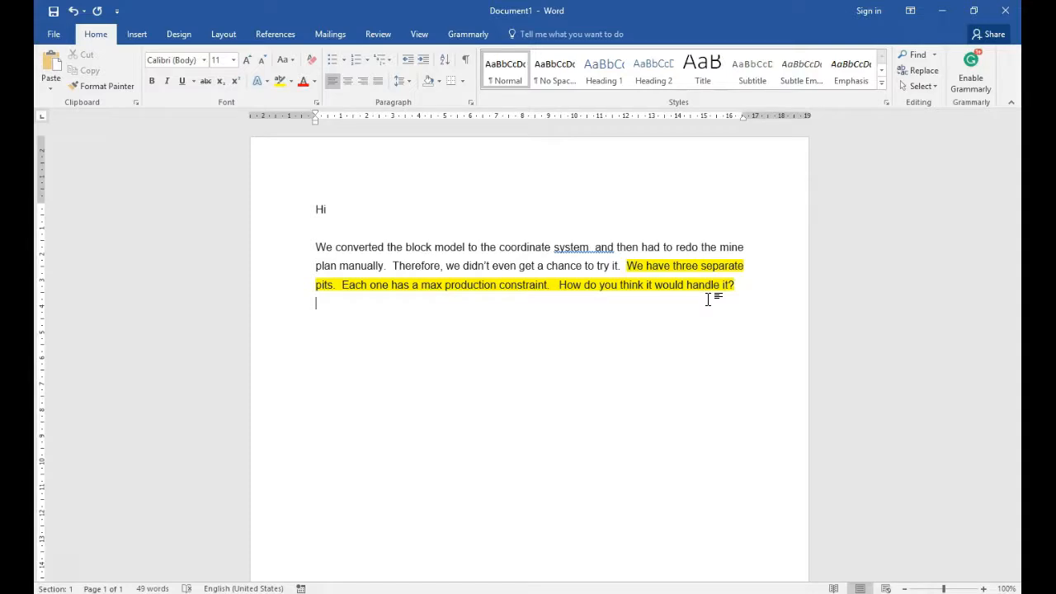
Open Paint and draw three separate black rectangles of different sizes, the lower one about 210 × 174 px
{"action": "key", "text": "super"}
{"action": "type", "text": "paint"}
{"action": "key", "text": "Return"}
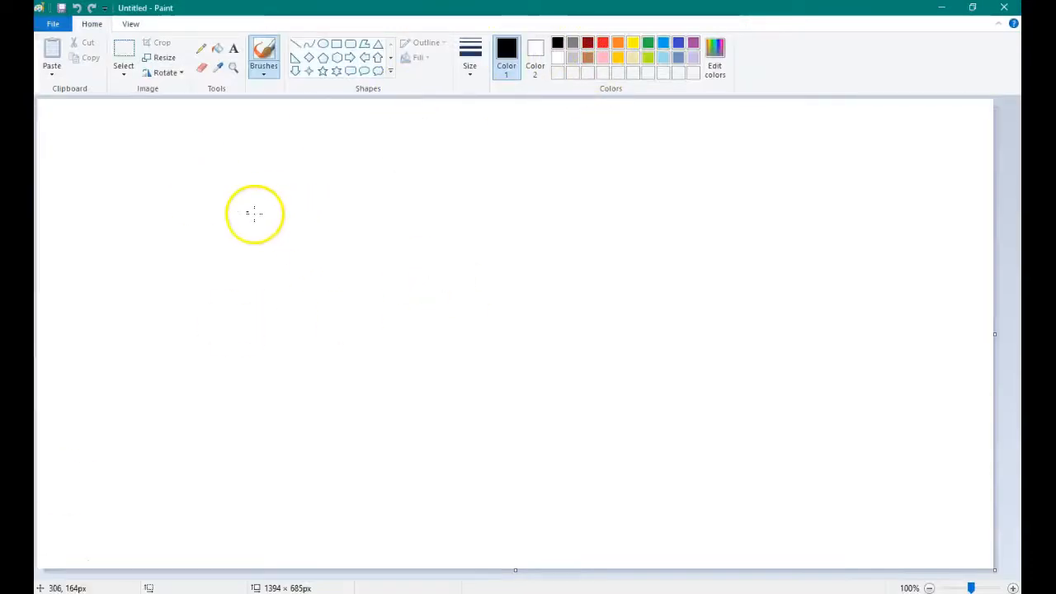
{"action": "left_click", "coordinate": [335, 44]}
{"action": "left_click_drag", "start_coordinate": [242, 190], "coordinate": [373, 330]}
{"action": "left_click_drag", "start_coordinate": [464, 260], "coordinate": [641, 424]}
{"action": "left_click_drag", "start_coordinate": [291, 385], "coordinate": [436, 505]}
{"action": "left_click", "coordinate": [587, 42]}
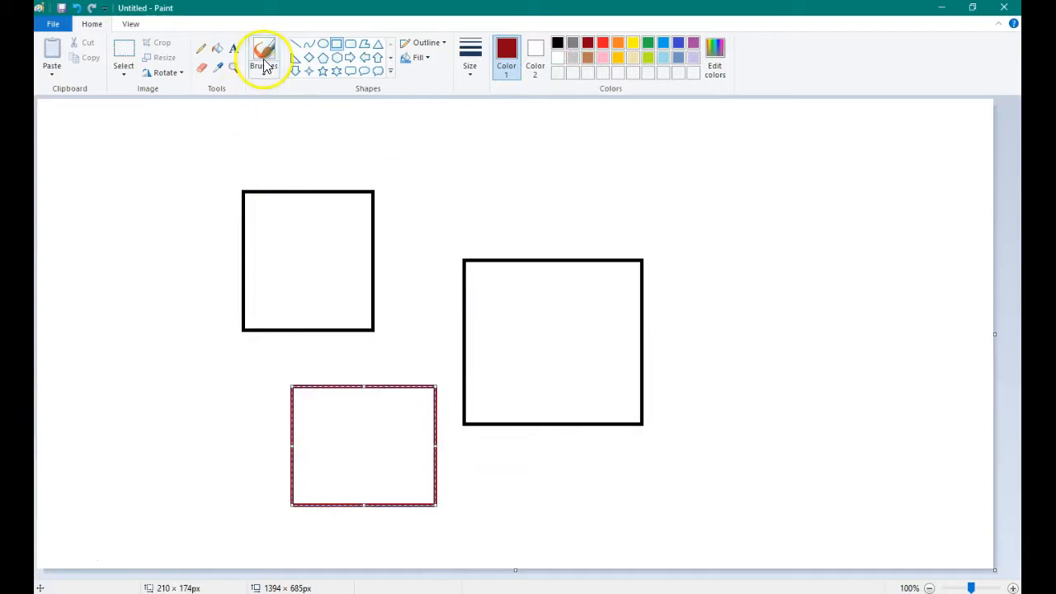
{"action": "left_click", "coordinate": [558, 43]}
{"action": "left_click", "coordinate": [413, 168]}
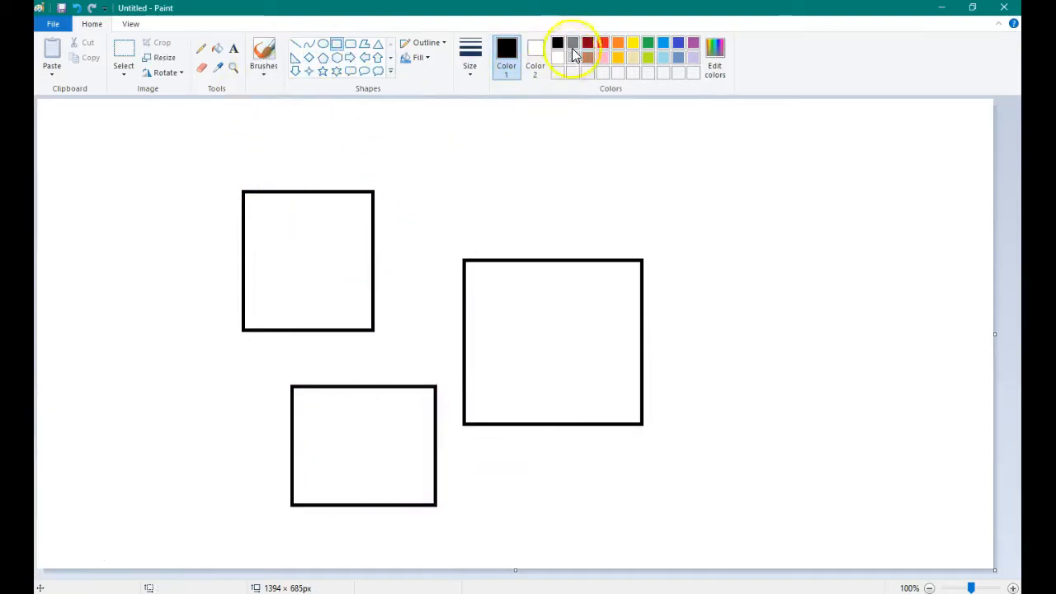
Draw a red rectangle about 582 × 460 px enclosing all three black rectangles
{"action": "left_click", "coordinate": [604, 43]}
{"action": "left_click_drag", "start_coordinate": [243, 192], "coordinate": [642, 504]}
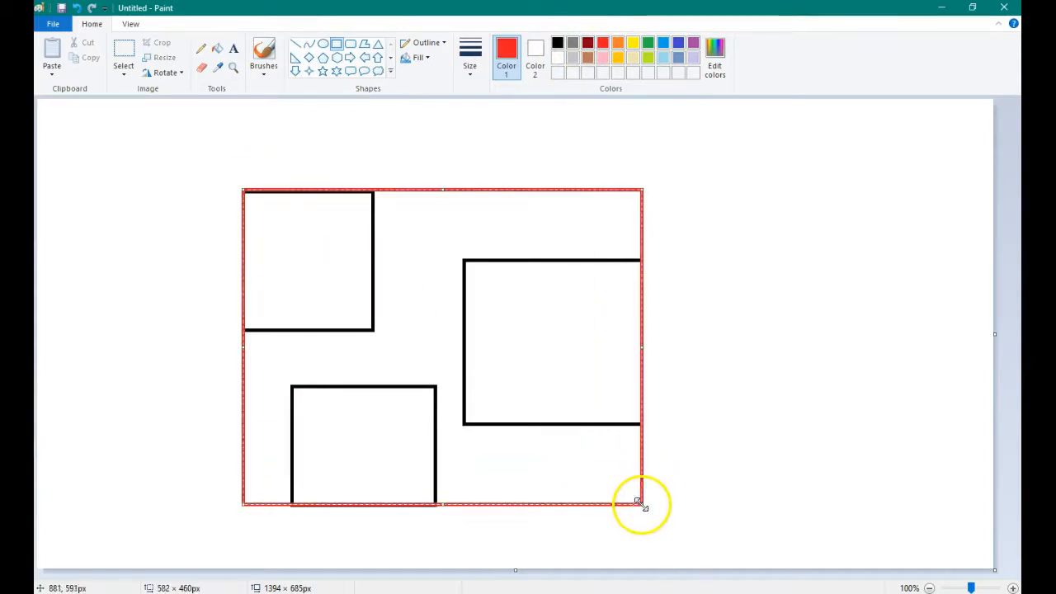
{"action": "left_click", "coordinate": [706, 200]}
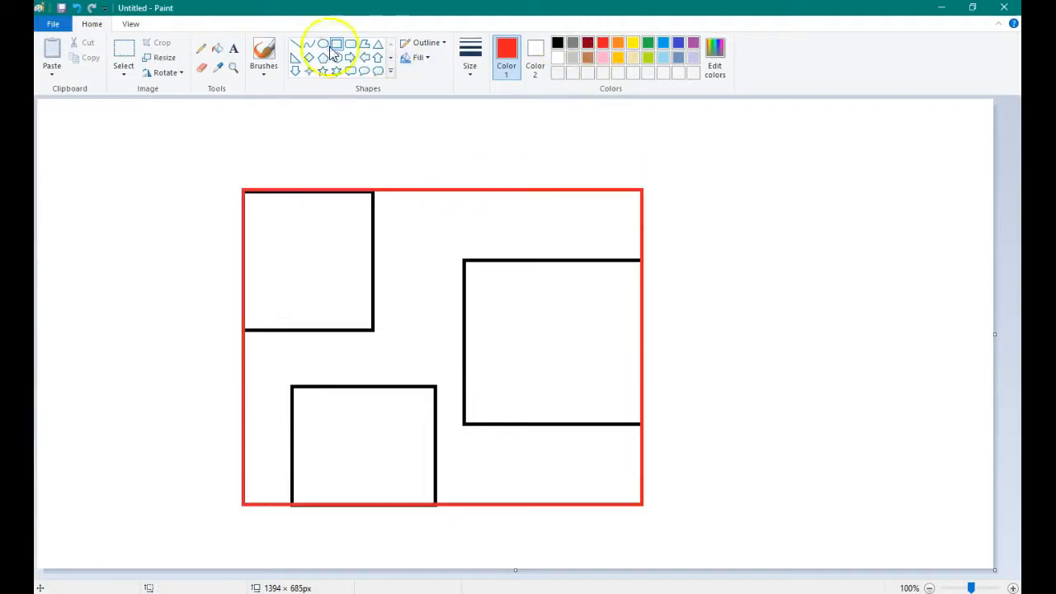
Scribble red brush strokes through the gaps between the three black rectangles inside the red boundary
{"action": "left_click", "coordinate": [264, 54]}
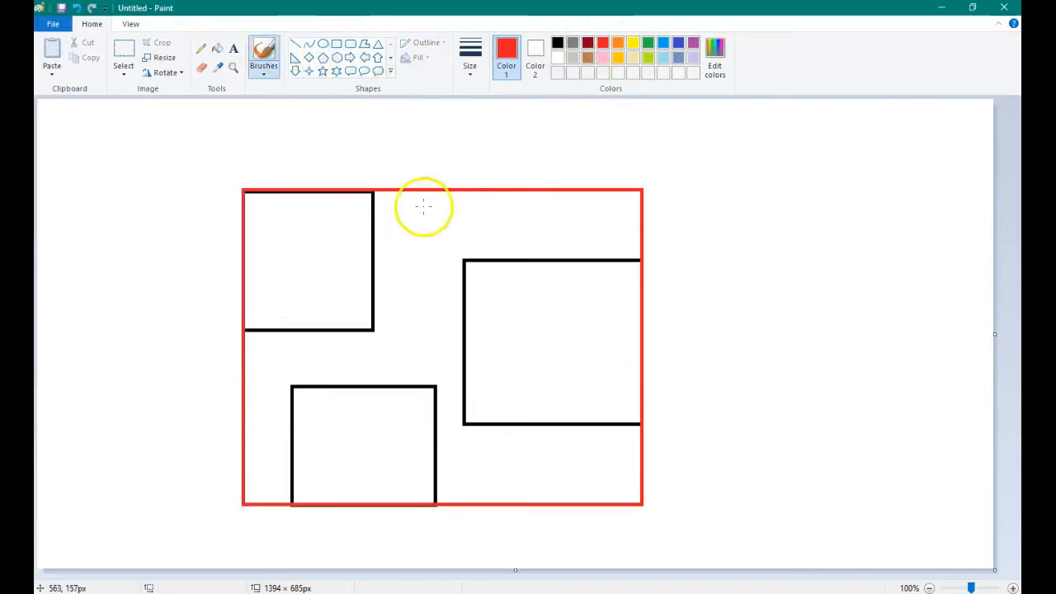
{"action": "mouse_move", "coordinate": [384, 207]}
{"action": "left_mouse_down"}
{"action": "mouse_move", "coordinate": [401, 205]}
{"action": "mouse_move", "coordinate": [377, 258]}
{"action": "mouse_move", "coordinate": [487, 224]}
{"action": "mouse_move", "coordinate": [624, 221]}
{"action": "left_mouse_up"}
{"action": "mouse_move", "coordinate": [413, 269]}
{"action": "left_mouse_down"}
{"action": "mouse_move", "coordinate": [410, 295]}
{"action": "mouse_move", "coordinate": [436, 358]}
{"action": "left_mouse_up"}
{"action": "mouse_move", "coordinate": [259, 368]}
{"action": "left_mouse_down"}
{"action": "mouse_move", "coordinate": [338, 349]}
{"action": "mouse_move", "coordinate": [421, 350]}
{"action": "left_mouse_up"}
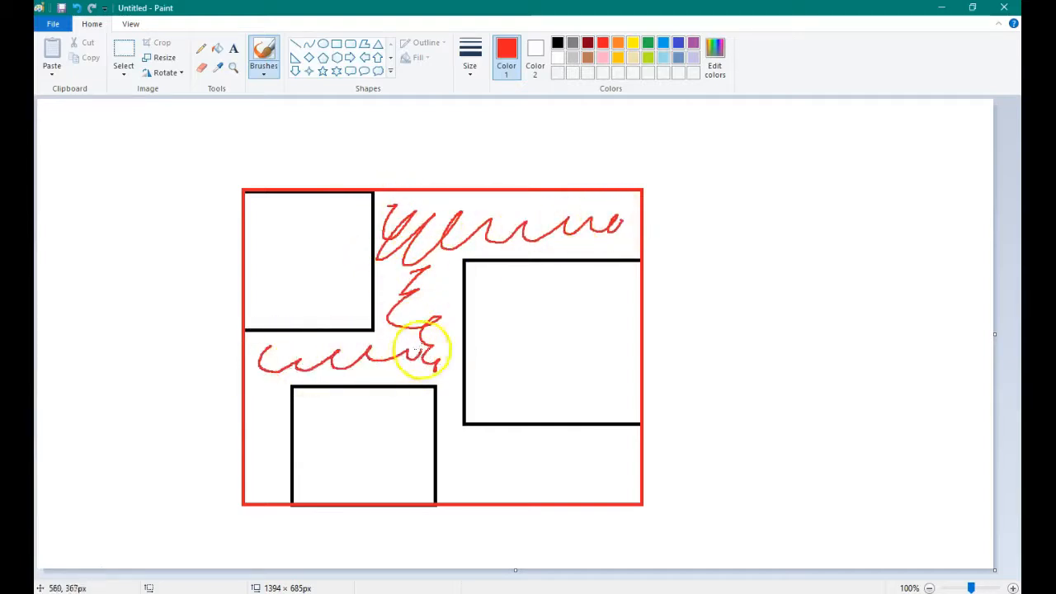
{"action": "mouse_move", "coordinate": [259, 377]}
{"action": "left_mouse_down"}
{"action": "mouse_move", "coordinate": [273, 401]}
{"action": "mouse_move", "coordinate": [253, 455]}
{"action": "mouse_move", "coordinate": [269, 489]}
{"action": "left_mouse_up"}
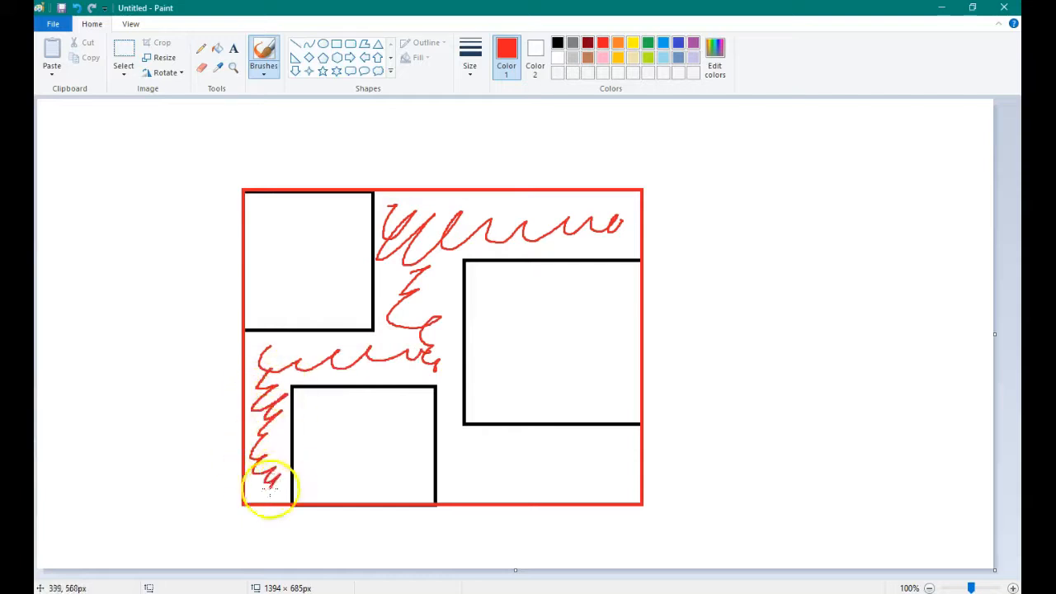
{"action": "mouse_move", "coordinate": [461, 380]}
{"action": "left_mouse_down"}
{"action": "mouse_move", "coordinate": [462, 453]}
{"action": "mouse_move", "coordinate": [482, 475]}
{"action": "mouse_move", "coordinate": [585, 471]}
{"action": "mouse_move", "coordinate": [627, 448]}
{"action": "mouse_move", "coordinate": [504, 438]}
{"action": "mouse_move", "coordinate": [467, 487]}
{"action": "mouse_move", "coordinate": [641, 490]}
{"action": "left_mouse_up"}
{"action": "left_click_drag", "start_coordinate": [443, 271], "coordinate": [416, 310]}
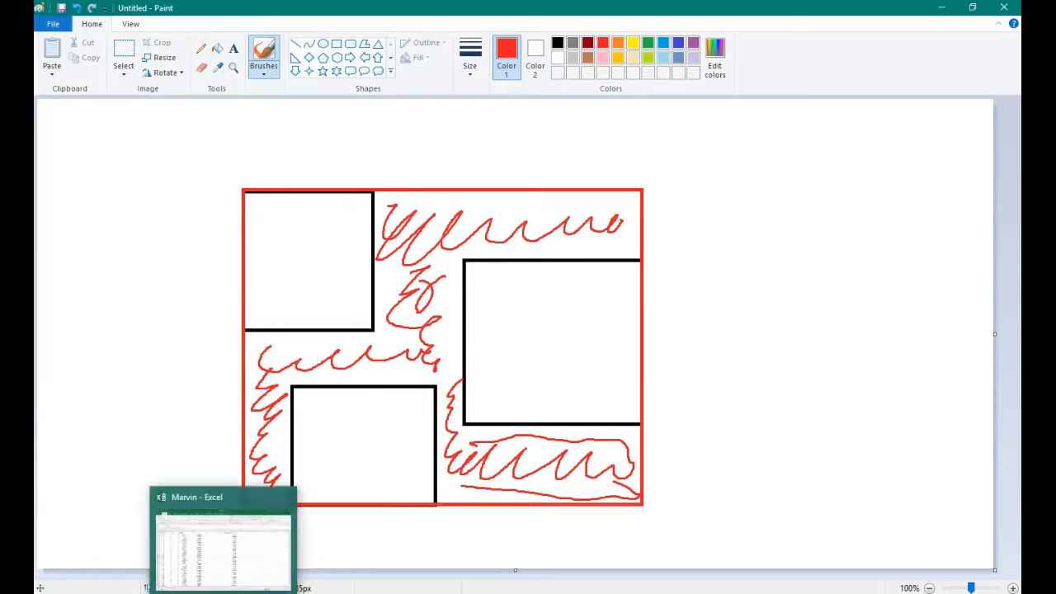
Switch to the Marvin workbook in Excel and examine columns G to I, headed A, B and C
{"action": "left_click", "coordinate": [223, 593]}
{"action": "left_click_drag", "start_coordinate": [572, 160], "coordinate": [312, 176]}
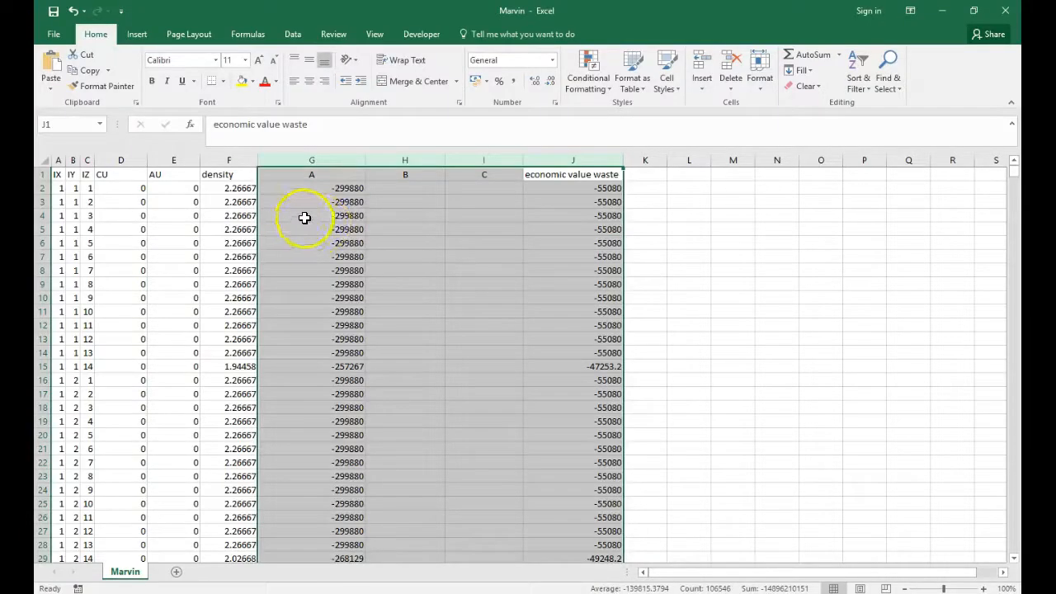
{"action": "left_click", "coordinate": [302, 216]}
{"action": "left_click_drag", "start_coordinate": [333, 170], "coordinate": [487, 178]}
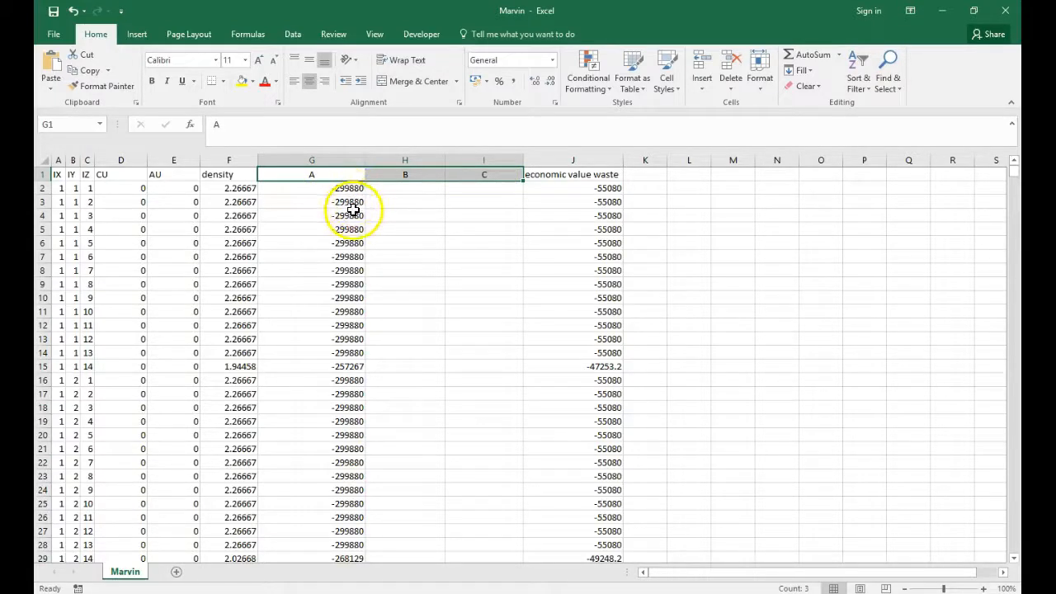
{"action": "left_click_drag", "start_coordinate": [346, 187], "coordinate": [336, 330]}
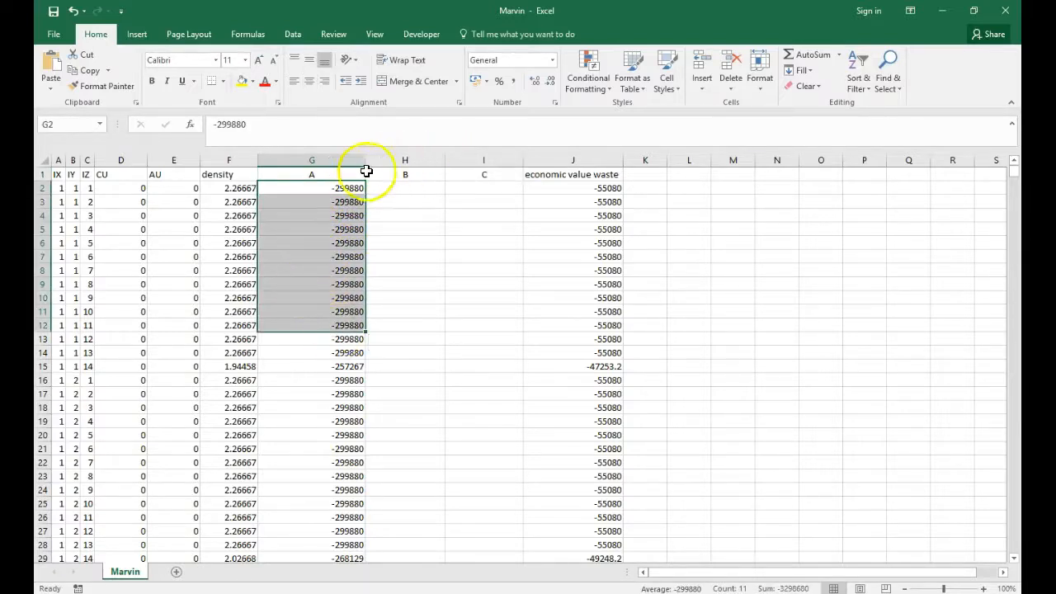
{"action": "left_click", "coordinate": [362, 174]}
{"action": "left_click_drag", "start_coordinate": [472, 167], "coordinate": [476, 348]}
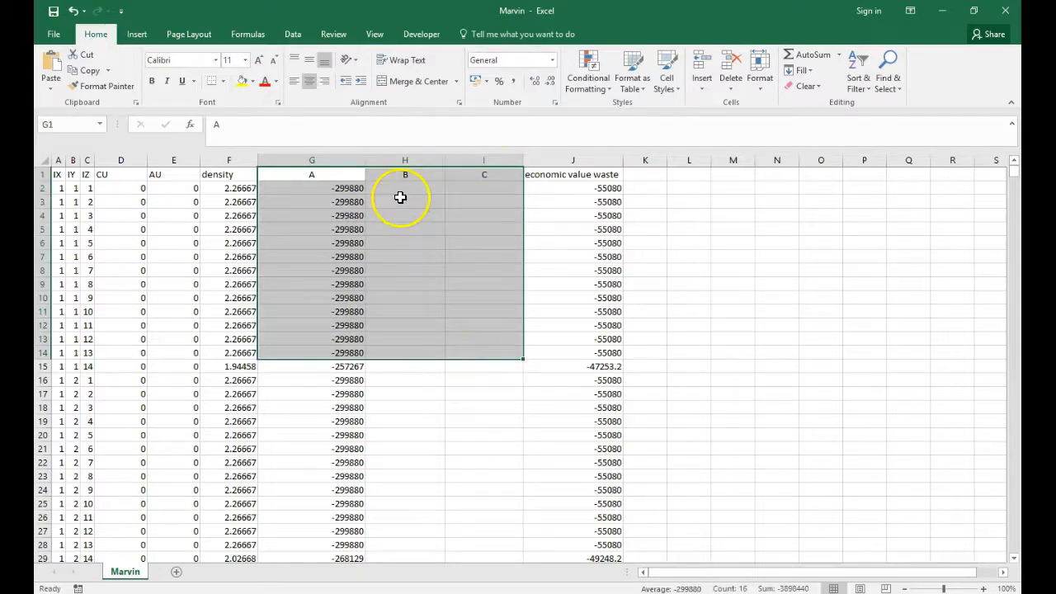
{"action": "left_click", "coordinate": [328, 242]}
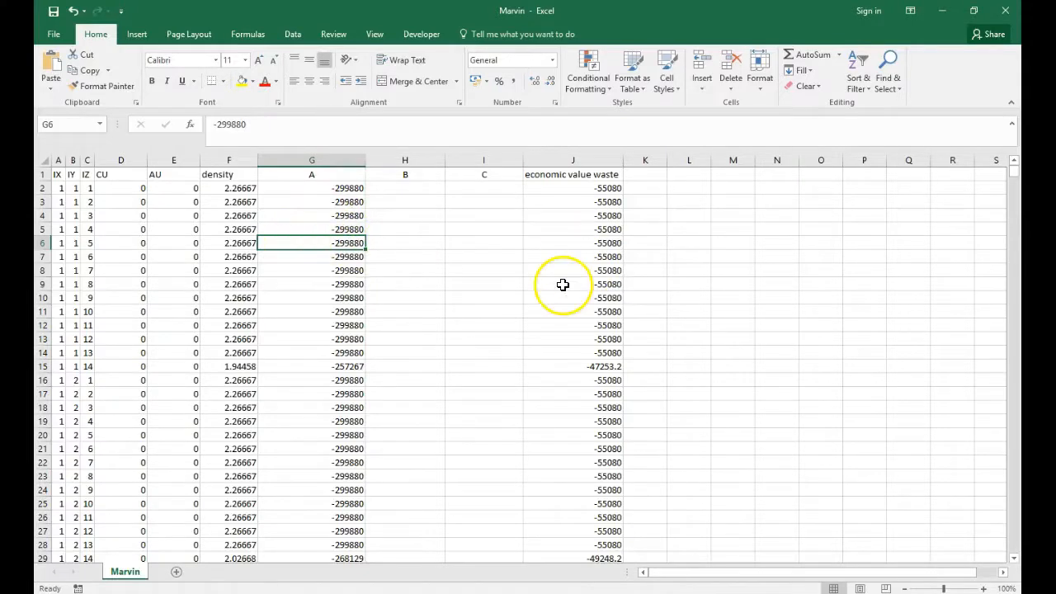
{"action": "left_click_drag", "start_coordinate": [332, 226], "coordinate": [483, 177]}
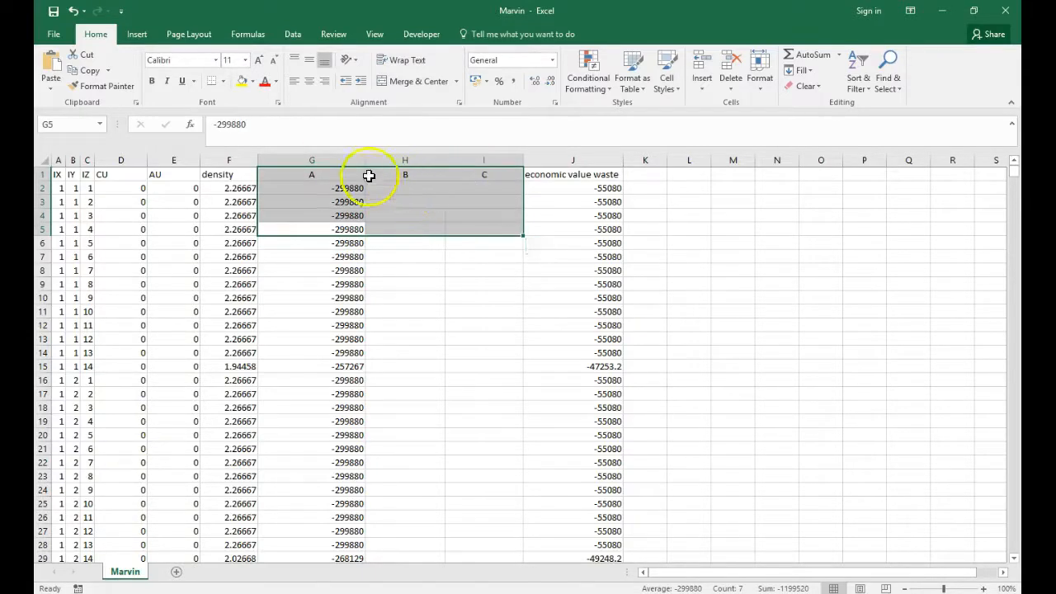
{"action": "left_click_drag", "start_coordinate": [338, 175], "coordinate": [486, 241]}
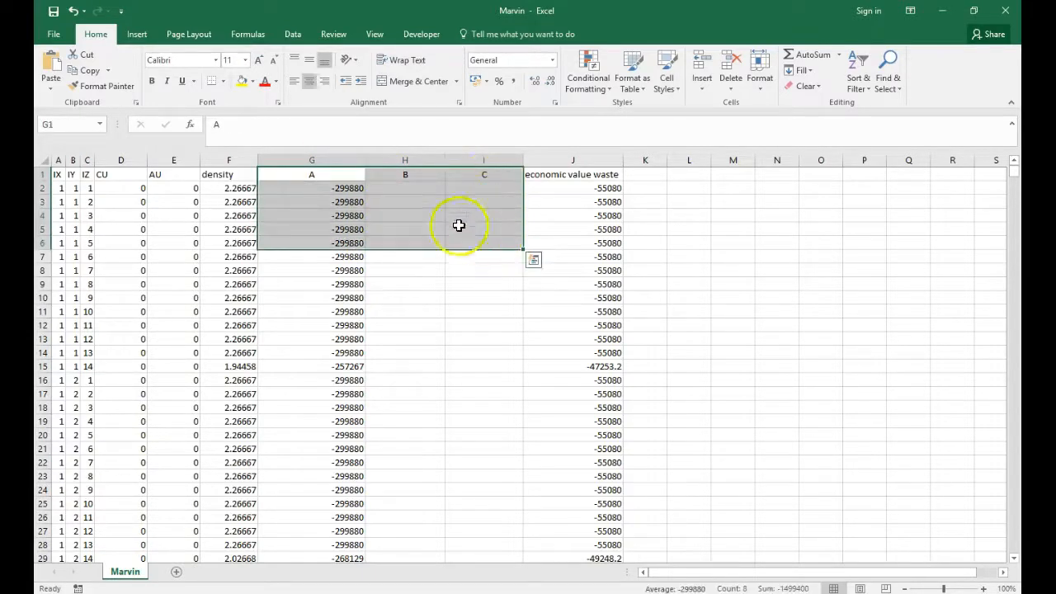
{"action": "left_click_drag", "start_coordinate": [417, 179], "coordinate": [474, 237]}
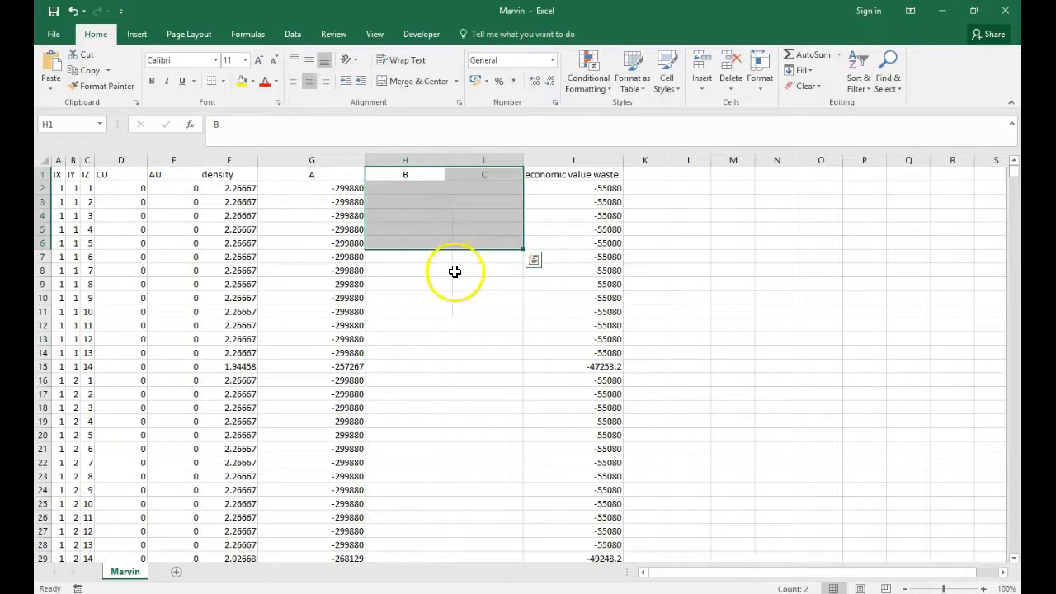
{"action": "left_click", "coordinate": [412, 271]}
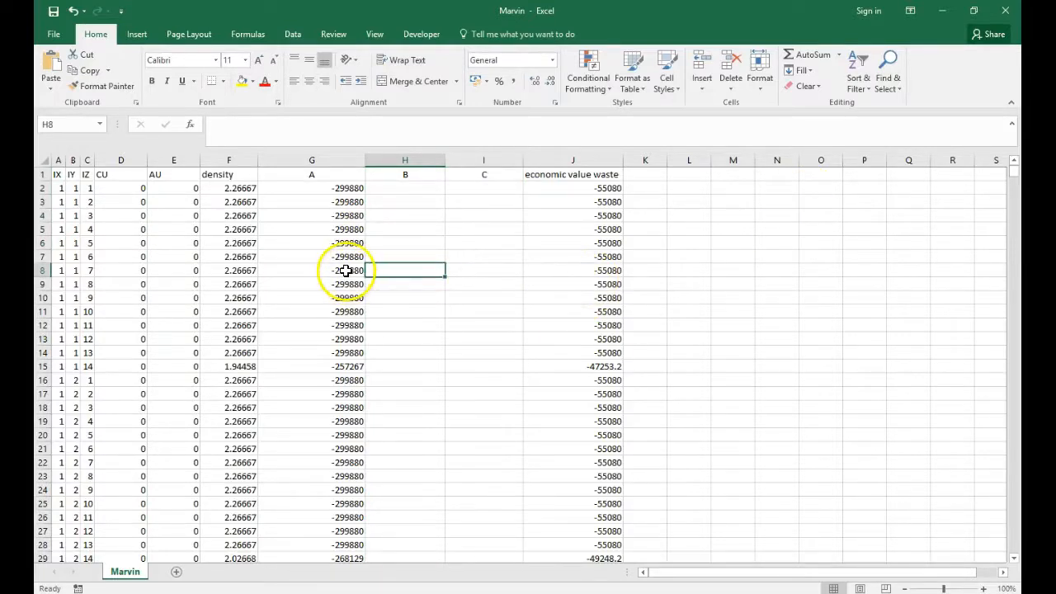
Examine the first block's record in row 2, from its IX index to its value under A
{"action": "left_click", "coordinate": [314, 189]}
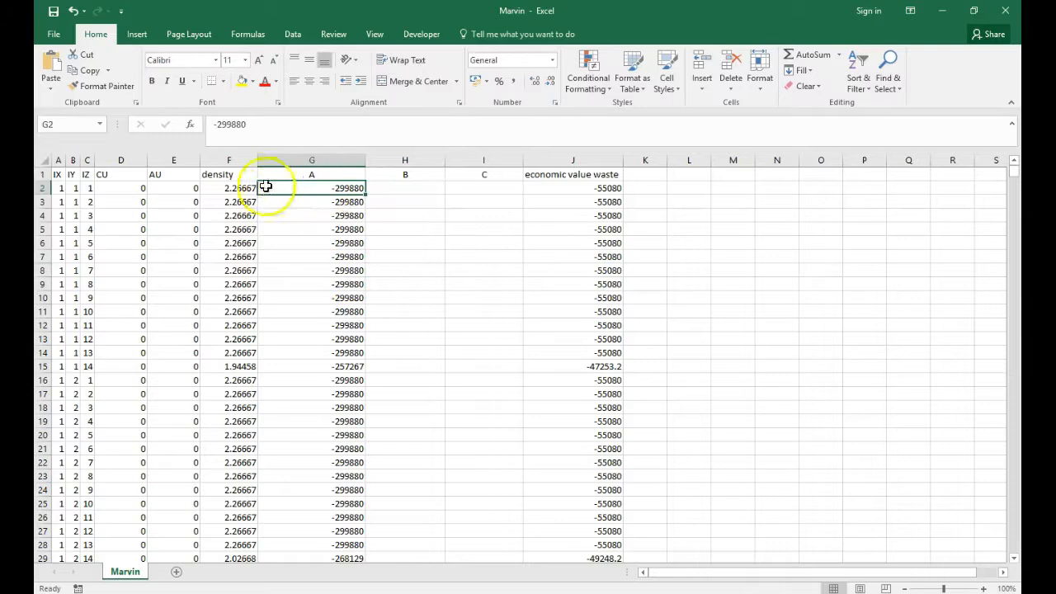
{"action": "left_click_drag", "start_coordinate": [60, 188], "coordinate": [350, 189]}
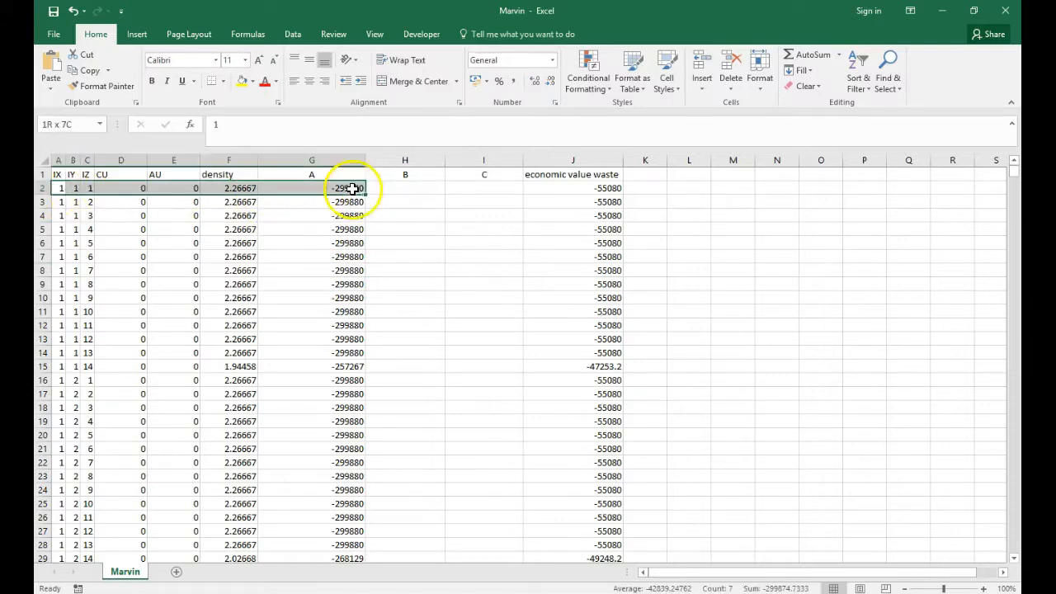
{"action": "left_click", "coordinate": [322, 216]}
{"action": "left_click", "coordinate": [327, 189]}
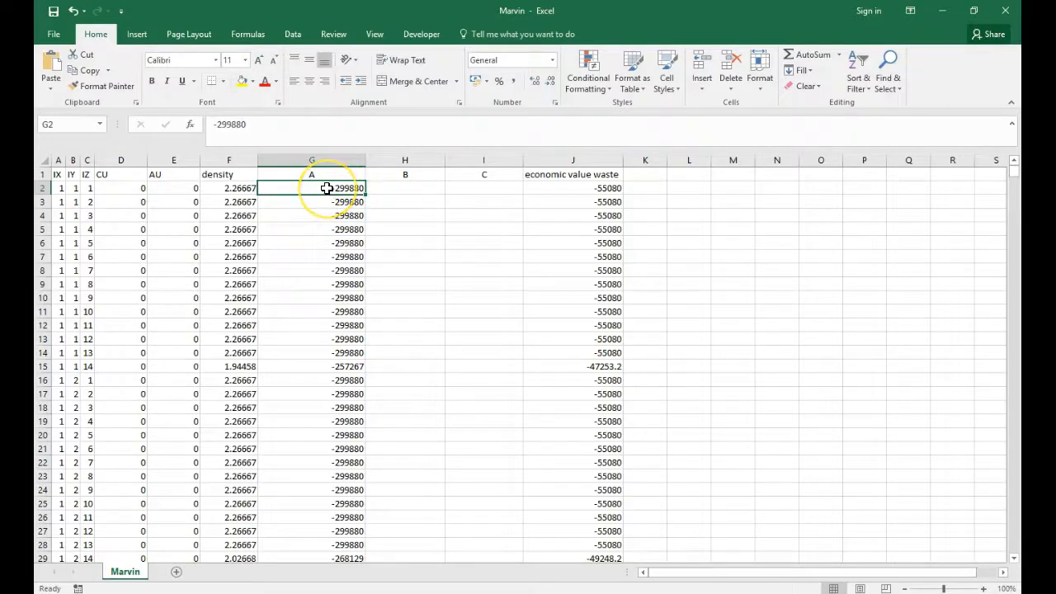
Move the value in G3 to H3 under B and the value in G4 to I4 under C
{"action": "left_click", "coordinate": [408, 203]}
{"action": "left_click", "coordinate": [322, 203]}
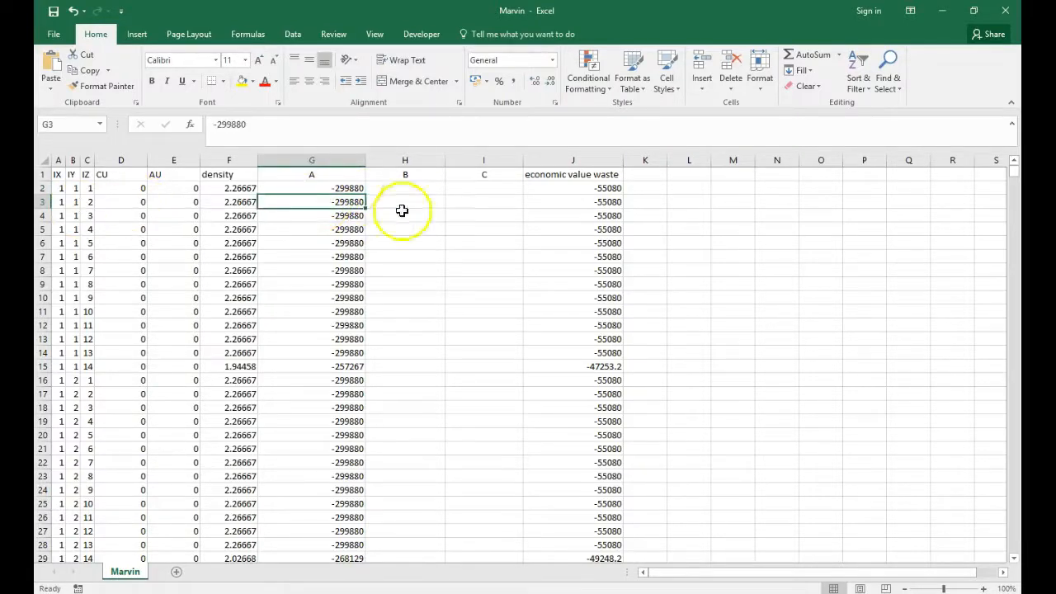
{"action": "left_click_drag", "start_coordinate": [353, 212], "coordinate": [408, 206]}
{"action": "left_click", "coordinate": [411, 171]}
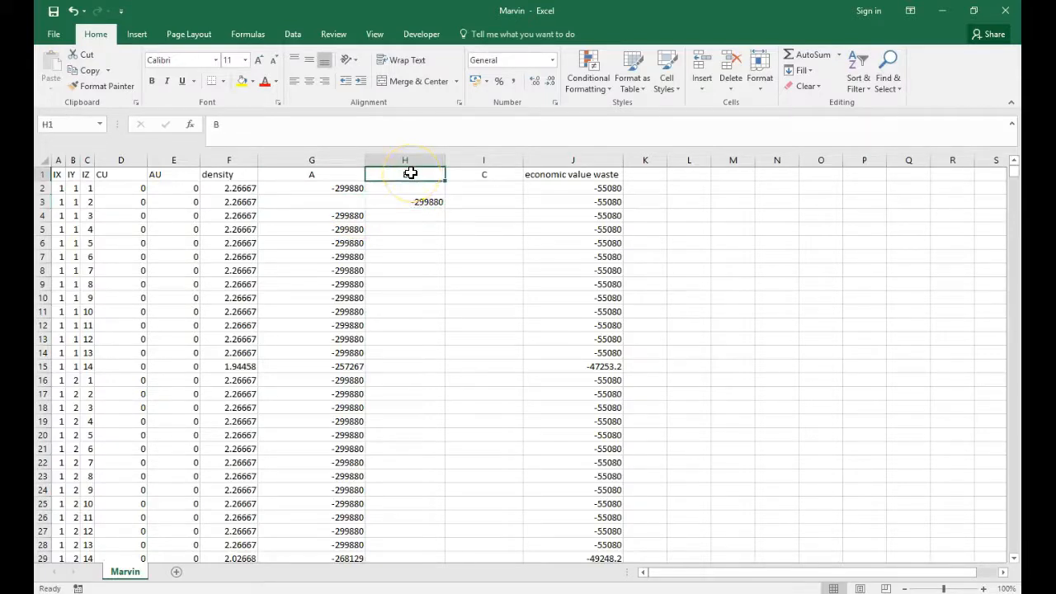
{"action": "left_click", "coordinate": [347, 214]}
{"action": "left_click_drag", "start_coordinate": [351, 222], "coordinate": [511, 222]}
{"action": "left_click", "coordinate": [453, 254]}
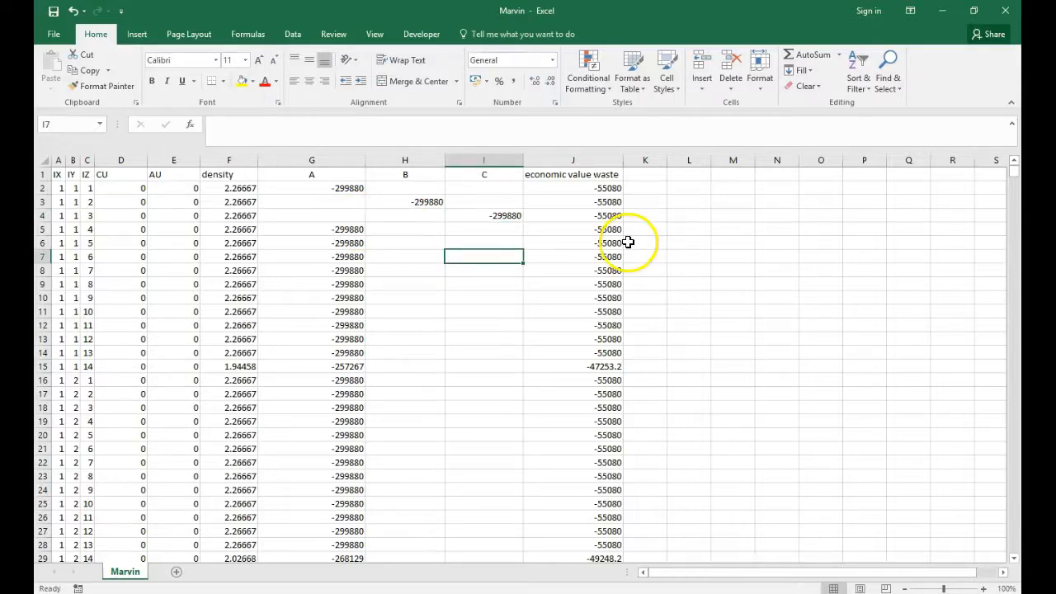
Compare the entries in G2, H3 and I4 with their column headers A, B and C
{"action": "left_click", "coordinate": [344, 189]}
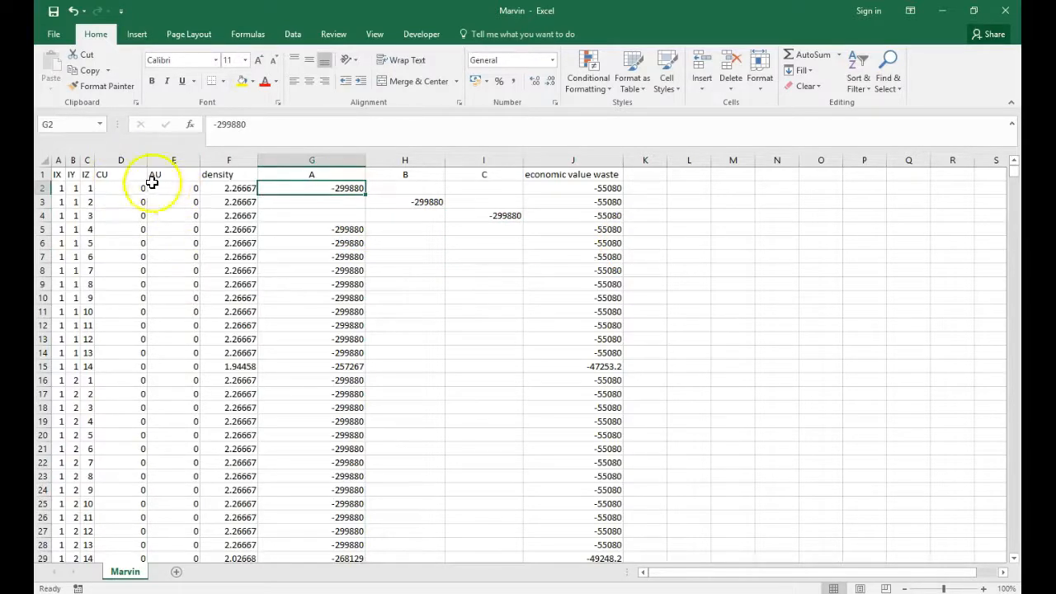
{"action": "left_click", "coordinate": [325, 160]}
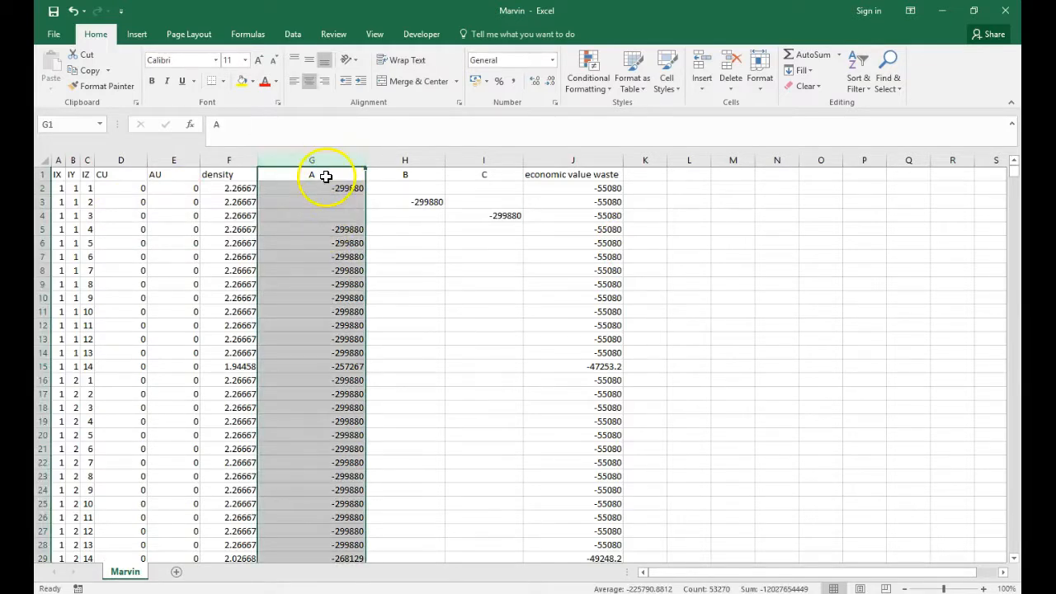
{"action": "left_click", "coordinate": [328, 175]}
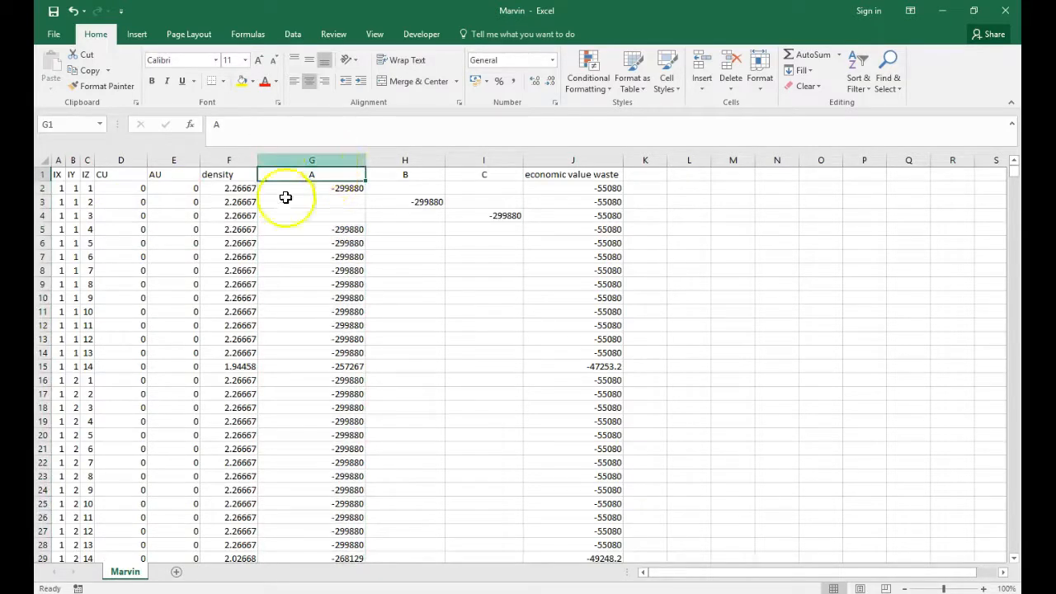
{"action": "left_click", "coordinate": [391, 201]}
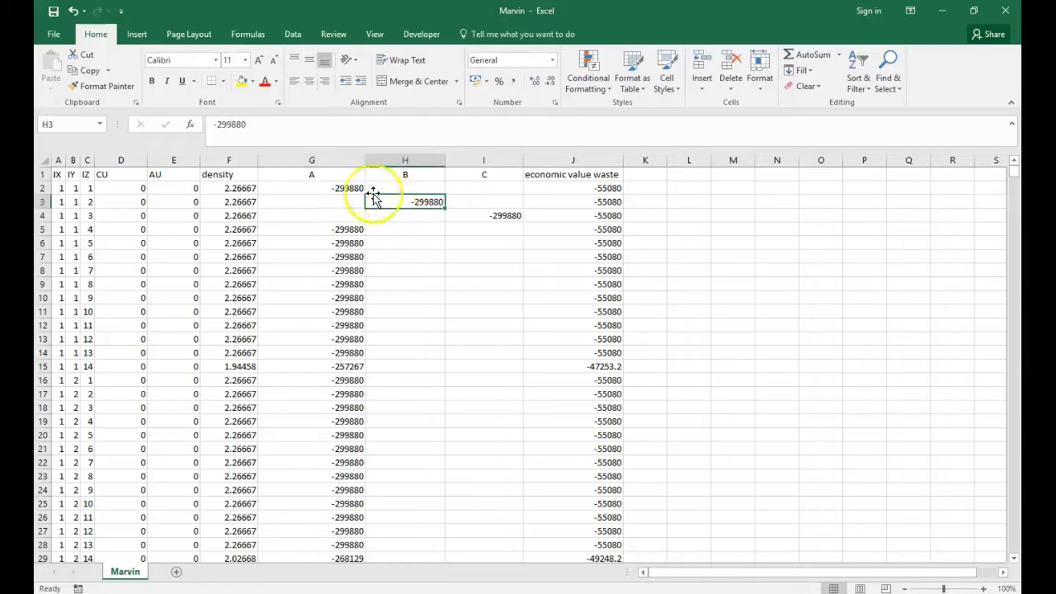
{"action": "left_click", "coordinate": [414, 160]}
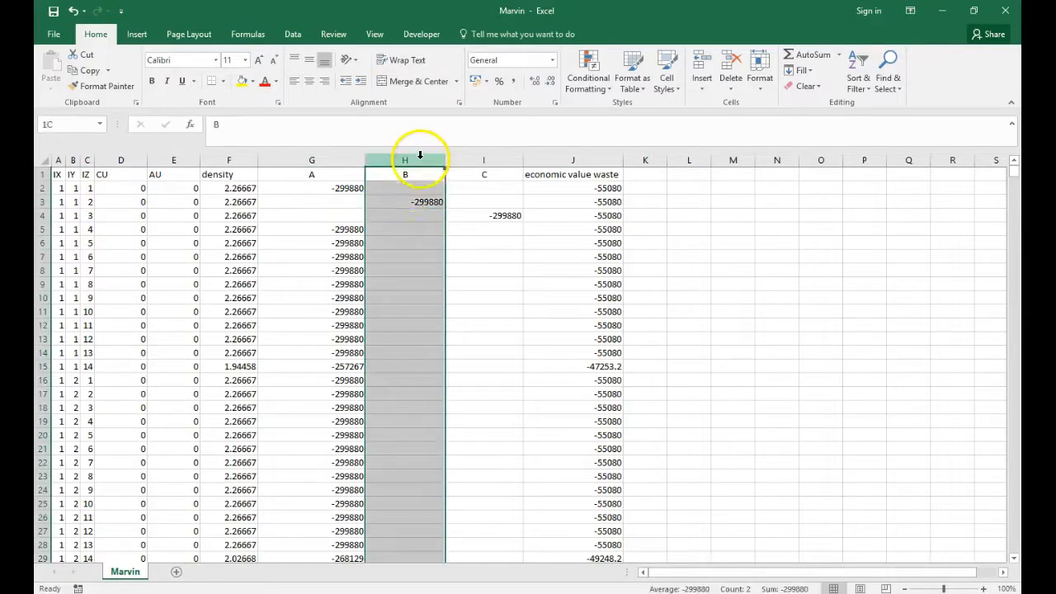
{"action": "left_click", "coordinate": [419, 203]}
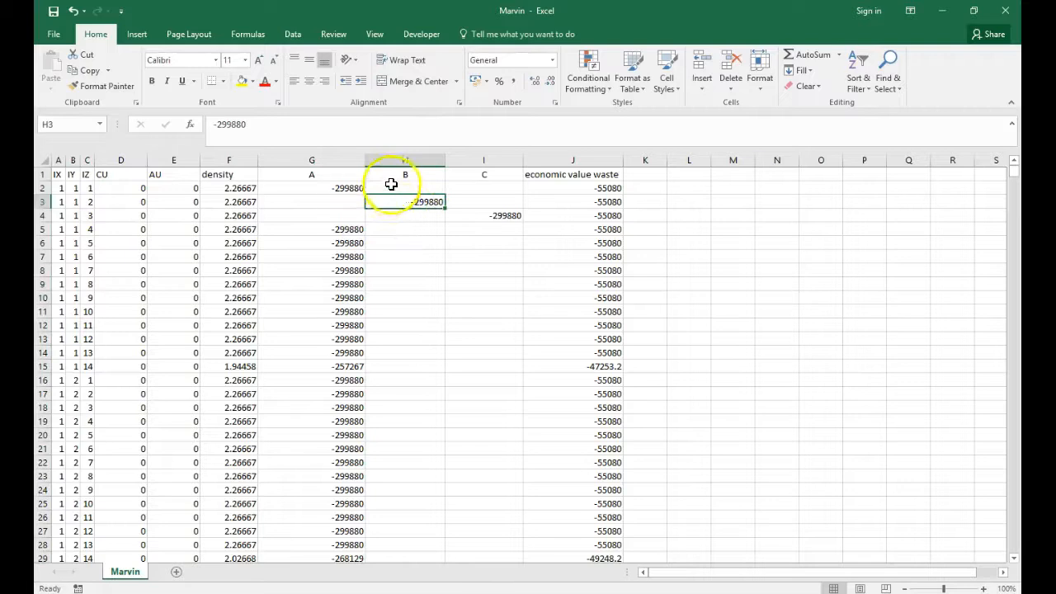
{"action": "left_click", "coordinate": [480, 213]}
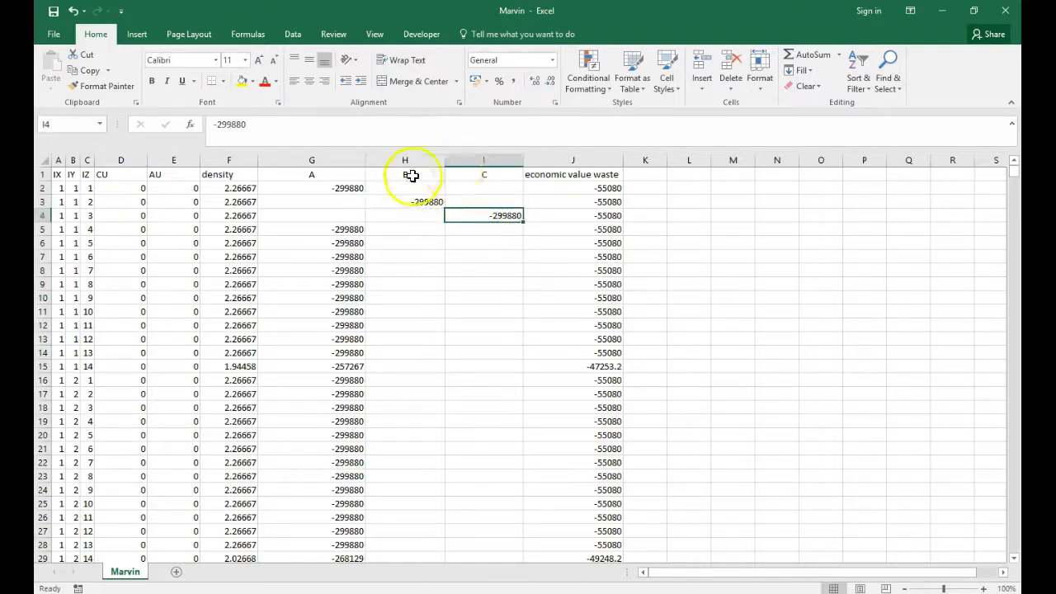
{"action": "left_click", "coordinate": [471, 176]}
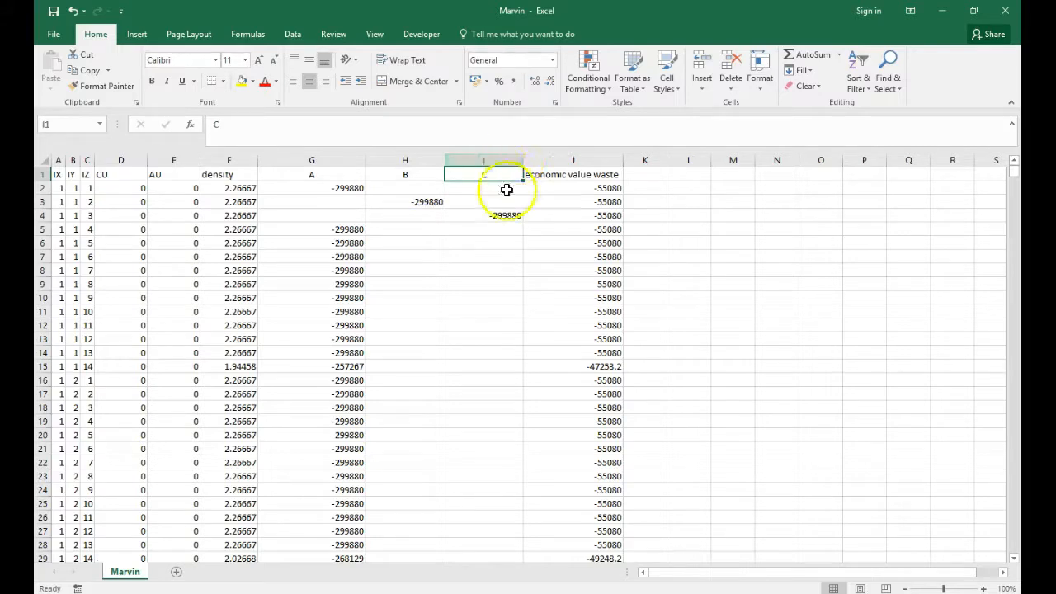
{"action": "left_click", "coordinate": [504, 216]}
{"action": "left_click", "coordinate": [496, 159]}
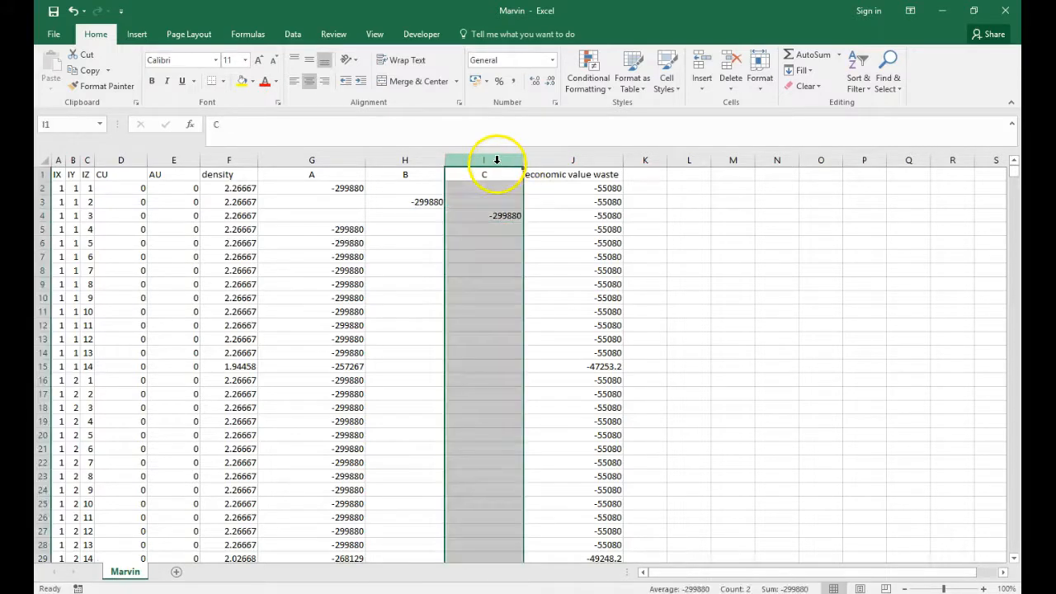
{"action": "left_click", "coordinate": [424, 242]}
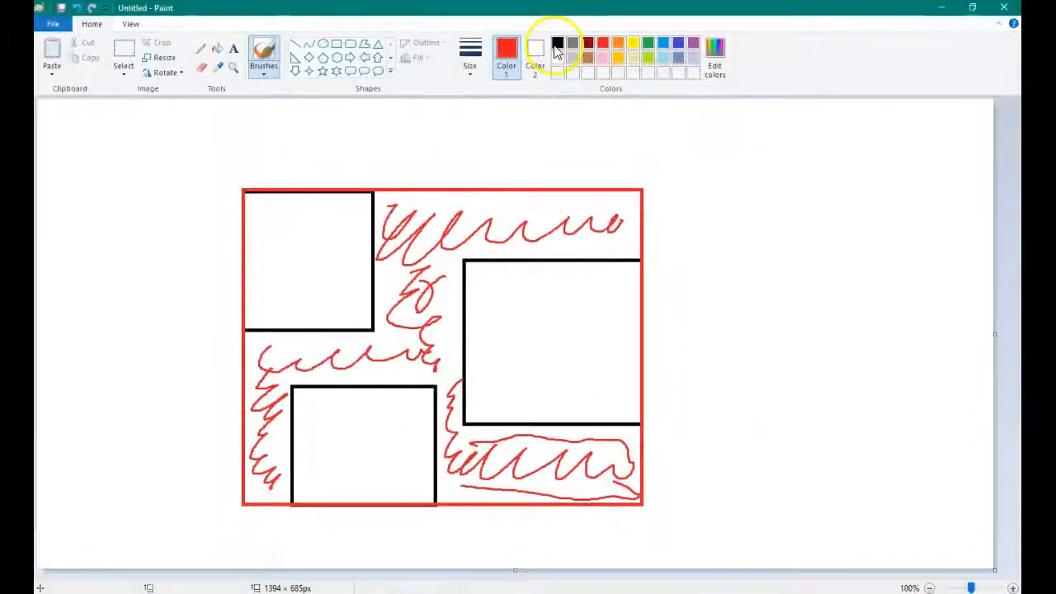
Switch to Paint and brush a black mark inside each of the three black rectangles
{"action": "left_click", "coordinate": [558, 42]}
{"action": "mouse_move", "coordinate": [287, 241]}
{"action": "left_mouse_down"}
{"action": "mouse_move", "coordinate": [288, 278]}
{"action": "mouse_move", "coordinate": [319, 276]}
{"action": "left_mouse_up"}
{"action": "left_click_drag", "start_coordinate": [344, 404], "coordinate": [345, 470]}
{"action": "left_click_drag", "start_coordinate": [575, 313], "coordinate": [614, 378]}
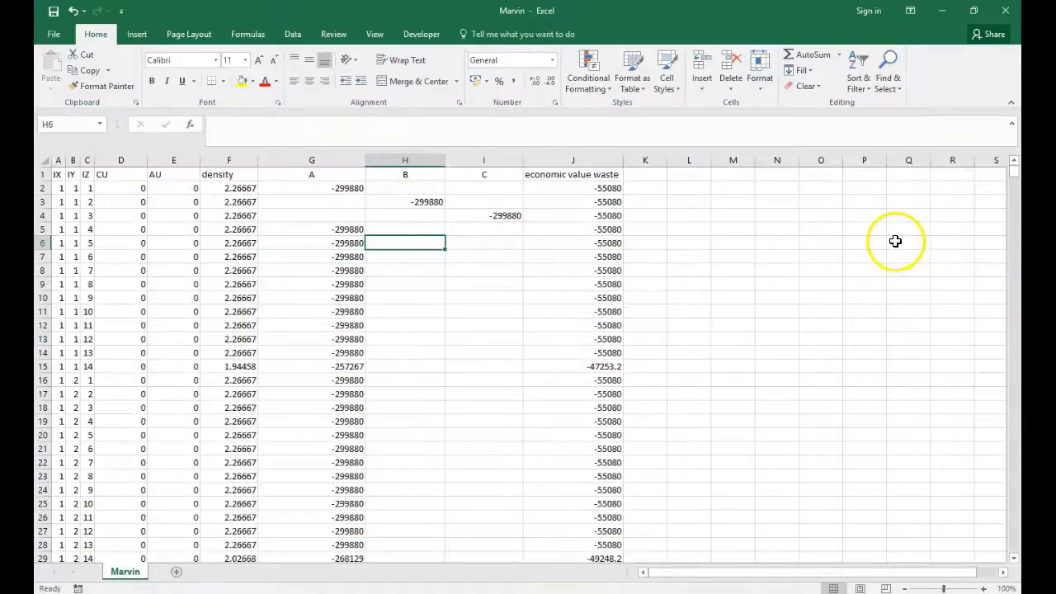
Check the first block's value in G2 against the pit sketch in Paint and return to the Marvin workbook
{"action": "left_click", "coordinate": [349, 200]}
{"action": "left_click", "coordinate": [388, 185]}
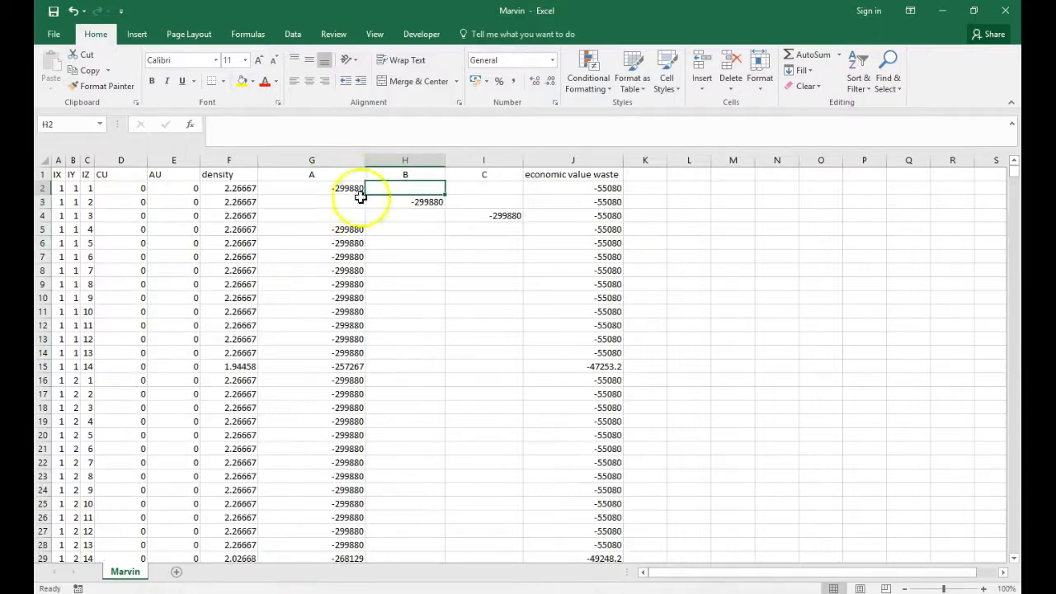
{"action": "left_click", "coordinate": [338, 189]}
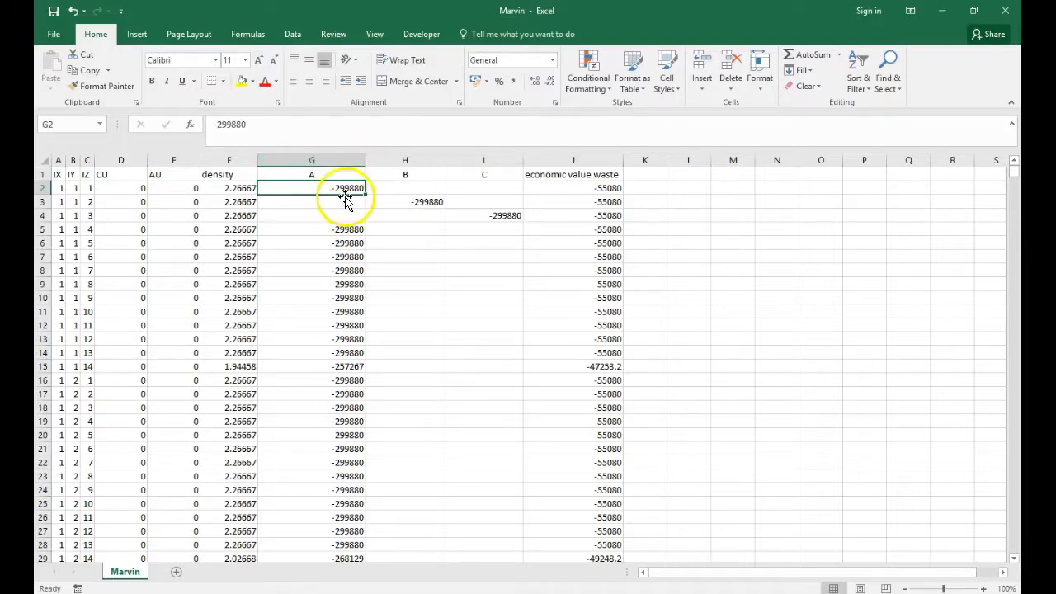
{"action": "key", "text": "alt+Tab"}
{"action": "key", "text": "alt+Tab"}
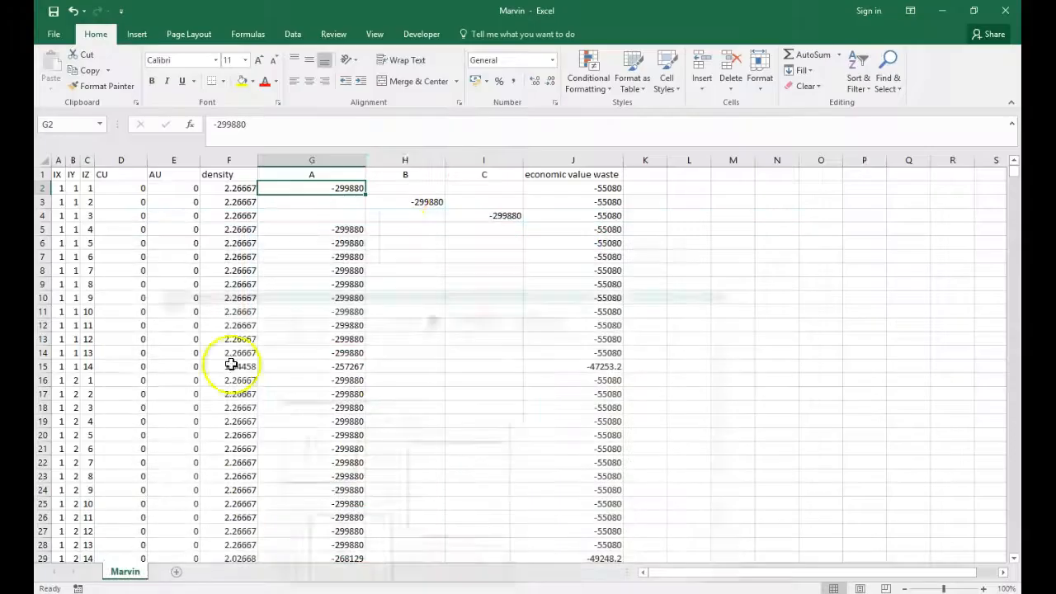
Enter -99999999 in H2 as the first block's value under B
{"action": "left_click", "coordinate": [396, 189]}
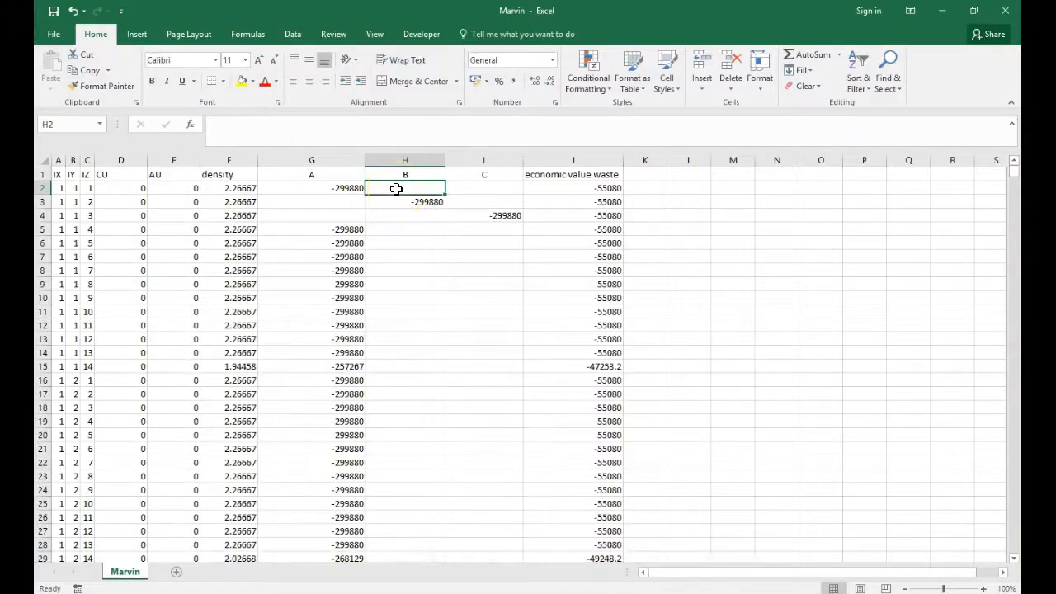
{"action": "type", "text": "-99"}
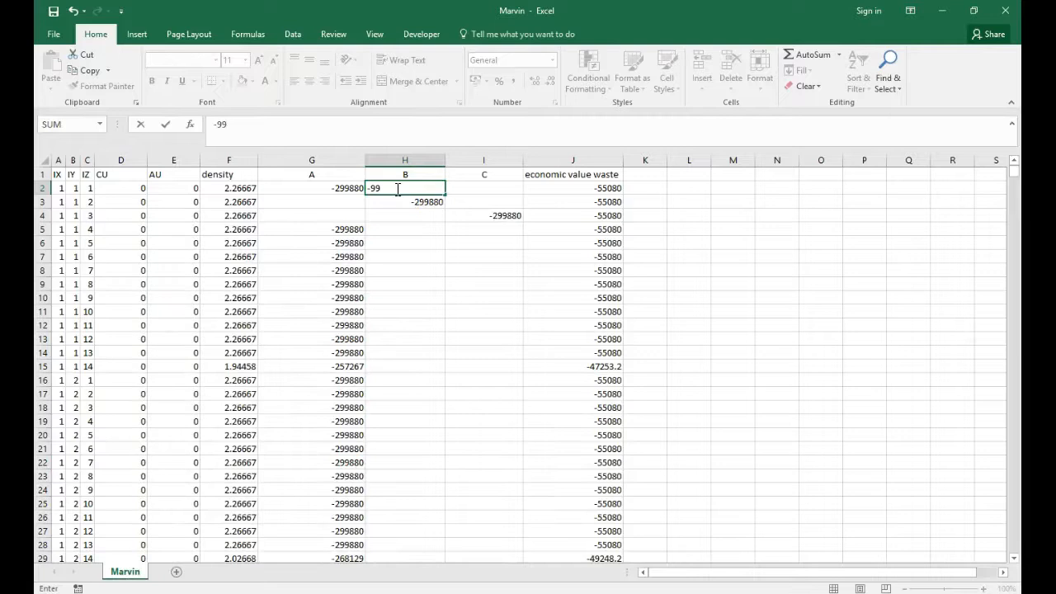
{"action": "type", "text": "999999"}
{"action": "key", "text": "Return"}
{"action": "key", "text": "Up"}
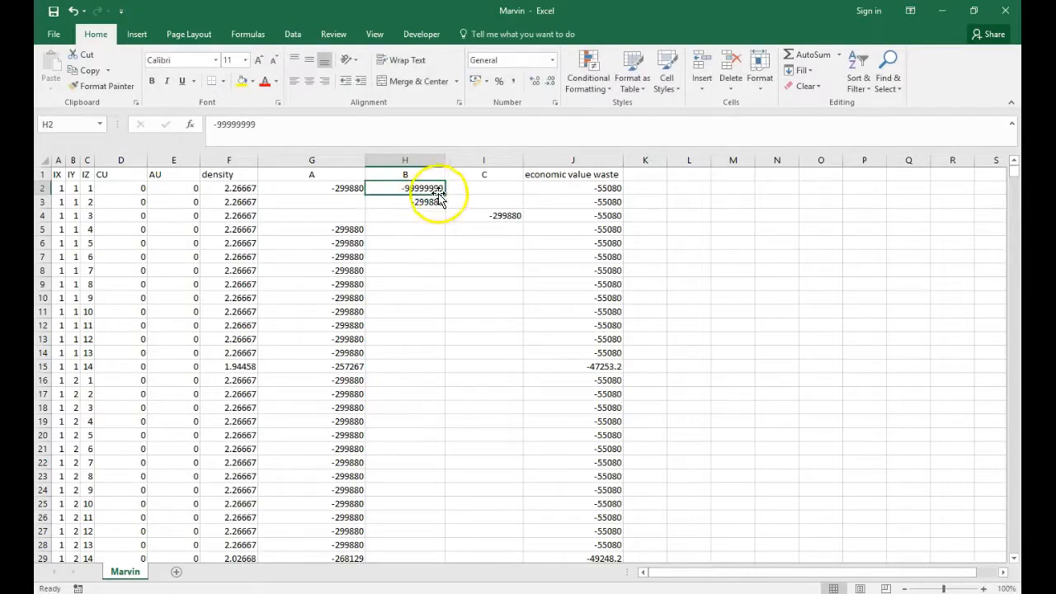
Copy the first block's value under B from H2 to I2 under C
{"action": "key", "text": "ctrl+c"}
{"action": "left_click", "coordinate": [484, 187]}
{"action": "key", "text": "ctrl+v"}
{"action": "left_click", "coordinate": [446, 233]}
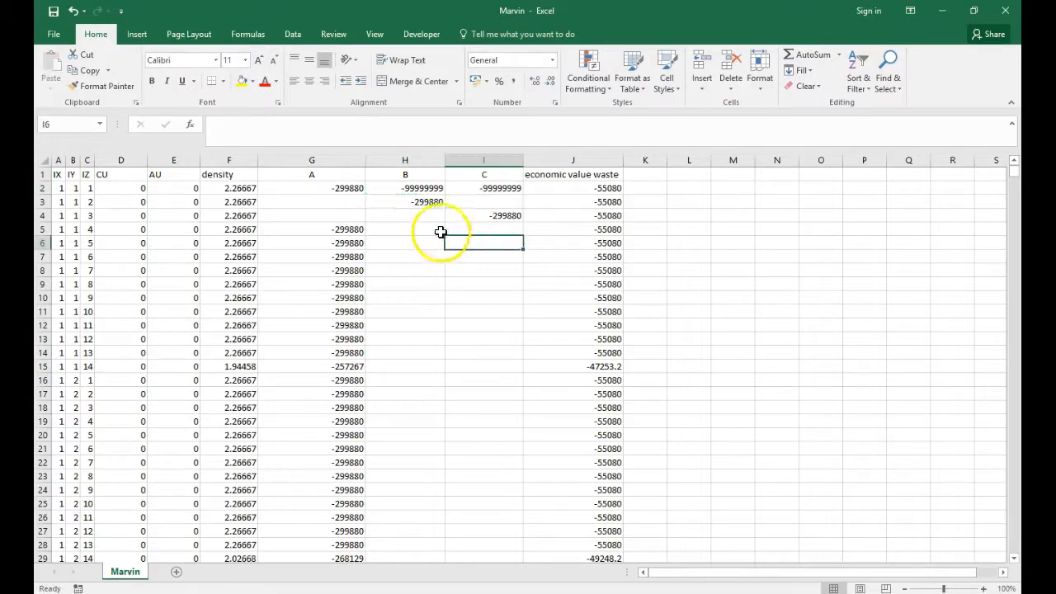
{"action": "left_click", "coordinate": [410, 231]}
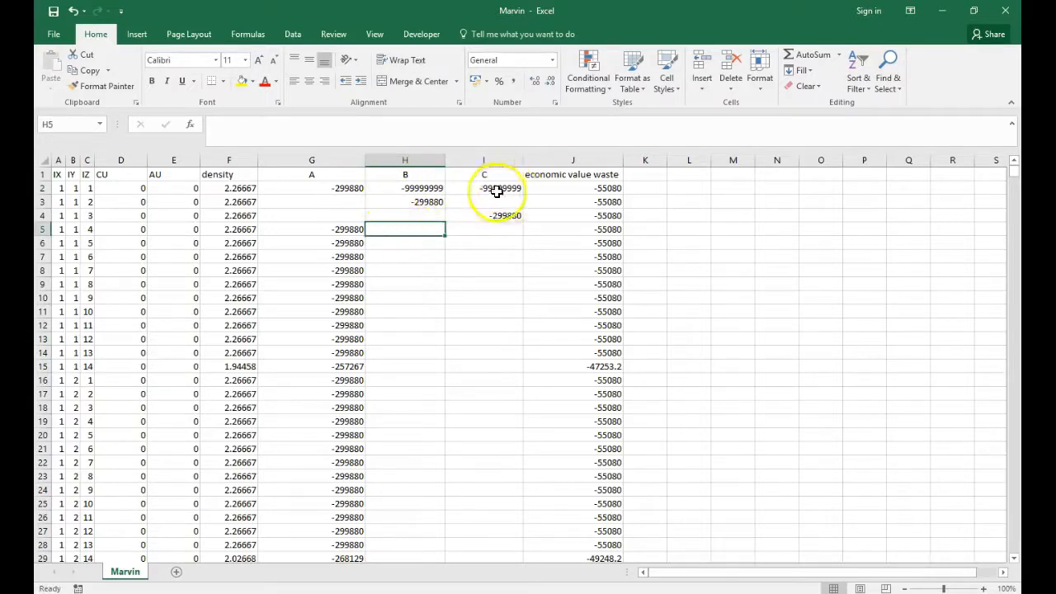
Apply the comma number style to the first block's values in G2:J2
{"action": "left_click", "coordinate": [346, 188]}
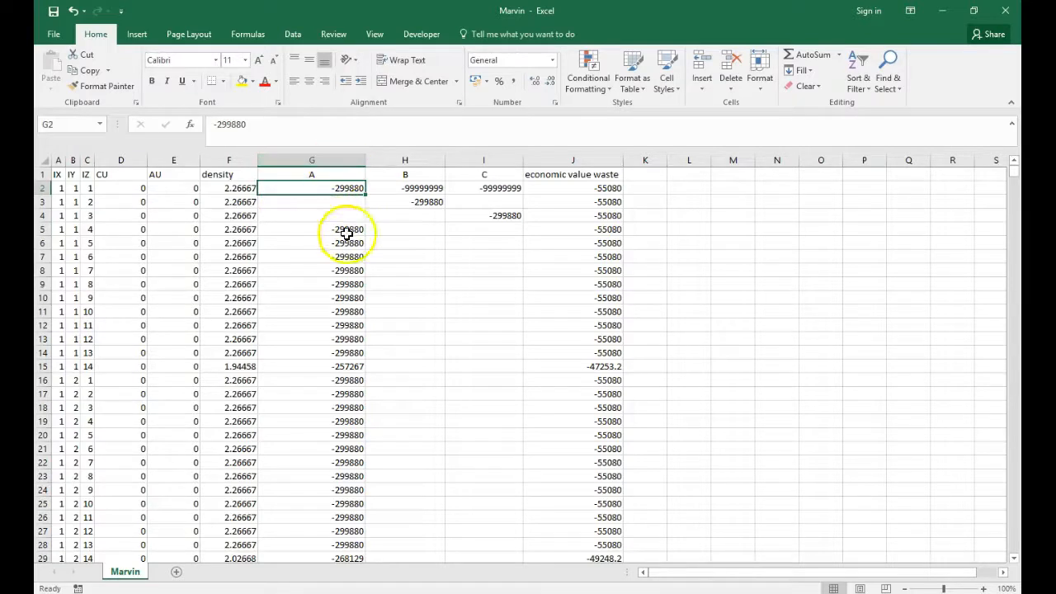
{"action": "left_click", "coordinate": [570, 188]}
{"action": "left_click", "coordinate": [347, 190]}
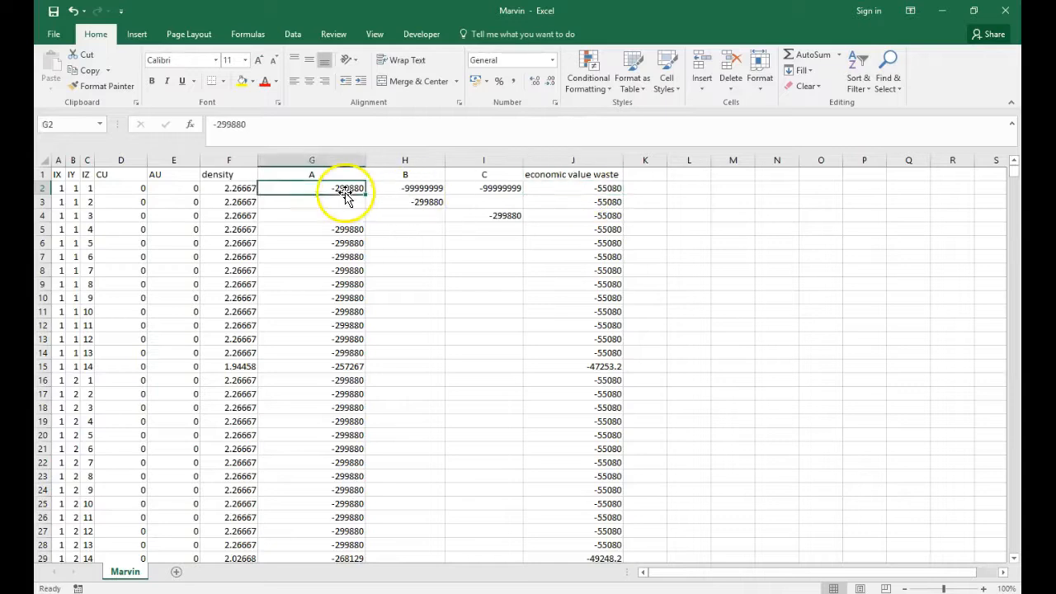
{"action": "left_click_drag", "start_coordinate": [337, 191], "coordinate": [615, 182]}
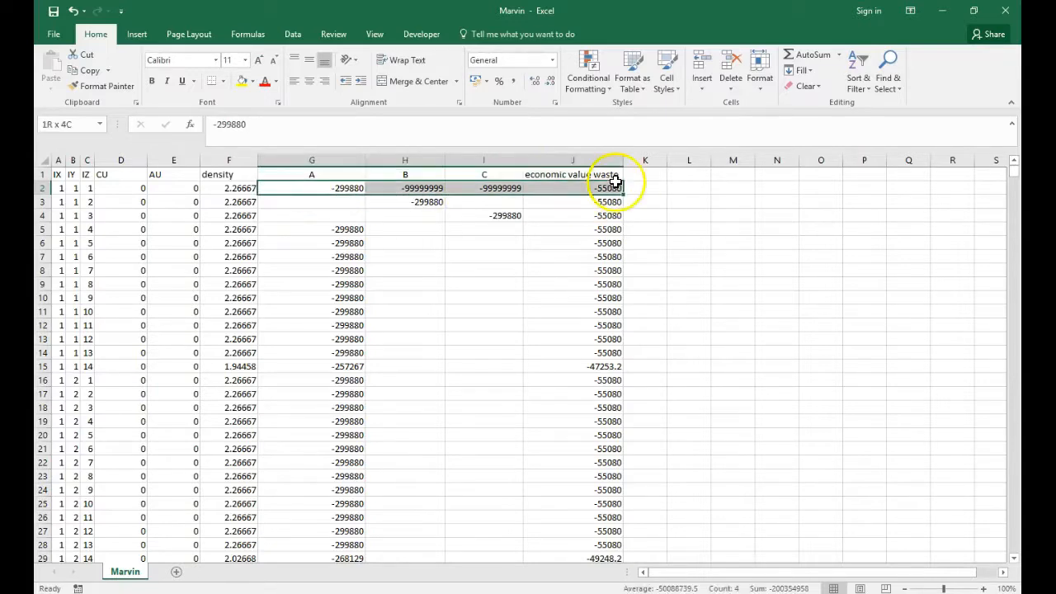
{"action": "left_click", "coordinate": [513, 81]}
{"action": "left_click", "coordinate": [503, 270]}
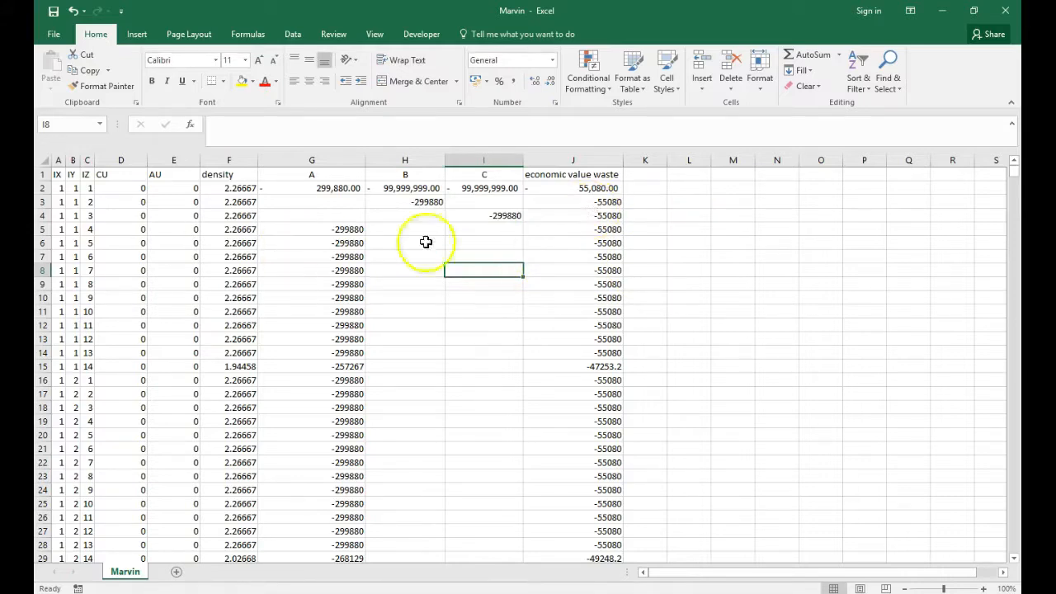
Compare the first block's CU and AU grades in row 2 with its values under A and economic value waste
{"action": "left_click", "coordinate": [320, 189]}
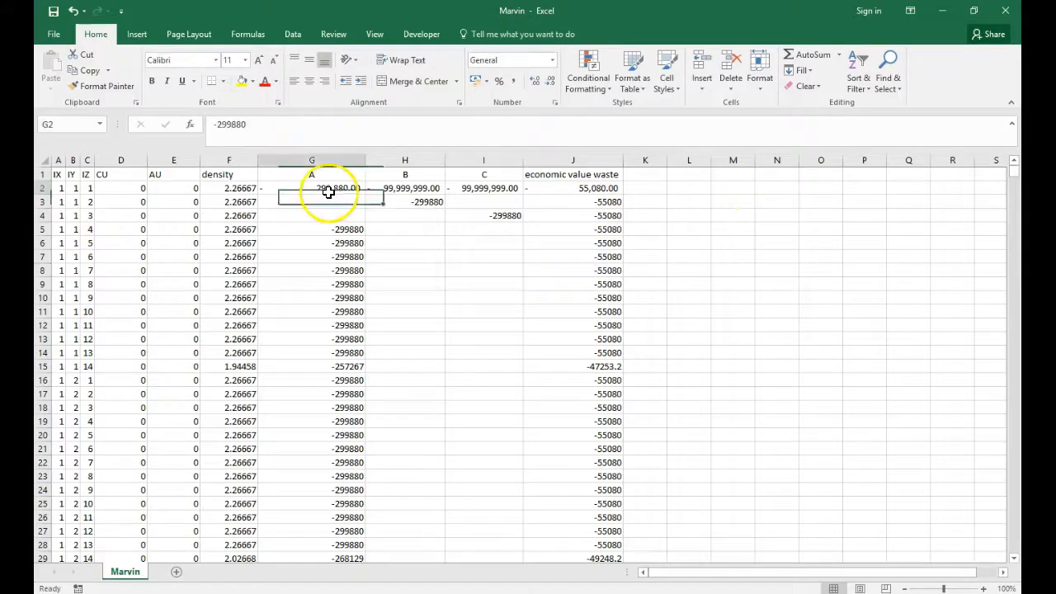
{"action": "left_click_drag", "start_coordinate": [134, 188], "coordinate": [187, 191]}
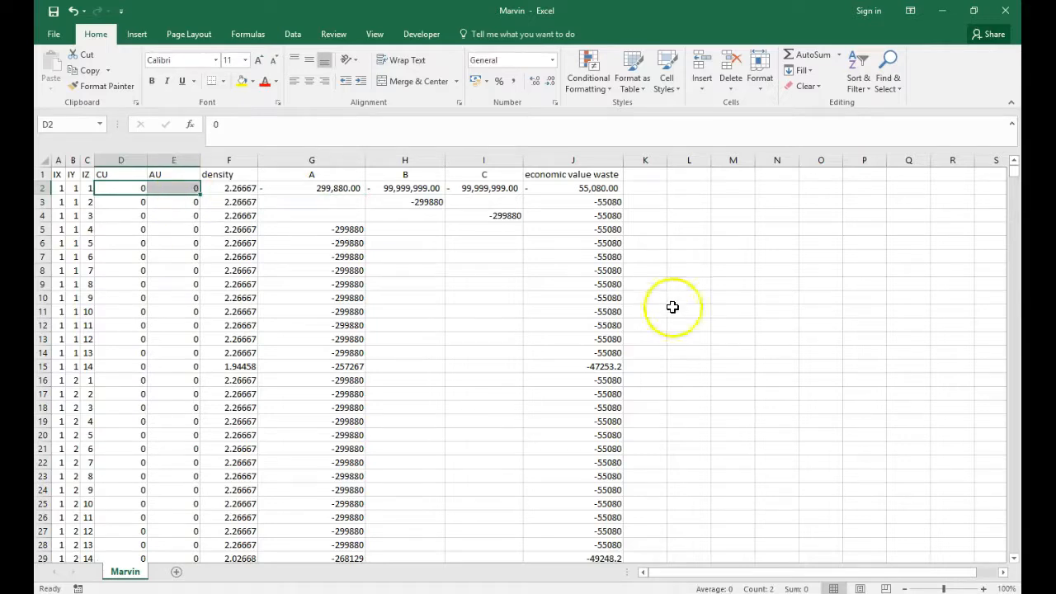
{"action": "left_click", "coordinate": [615, 190]}
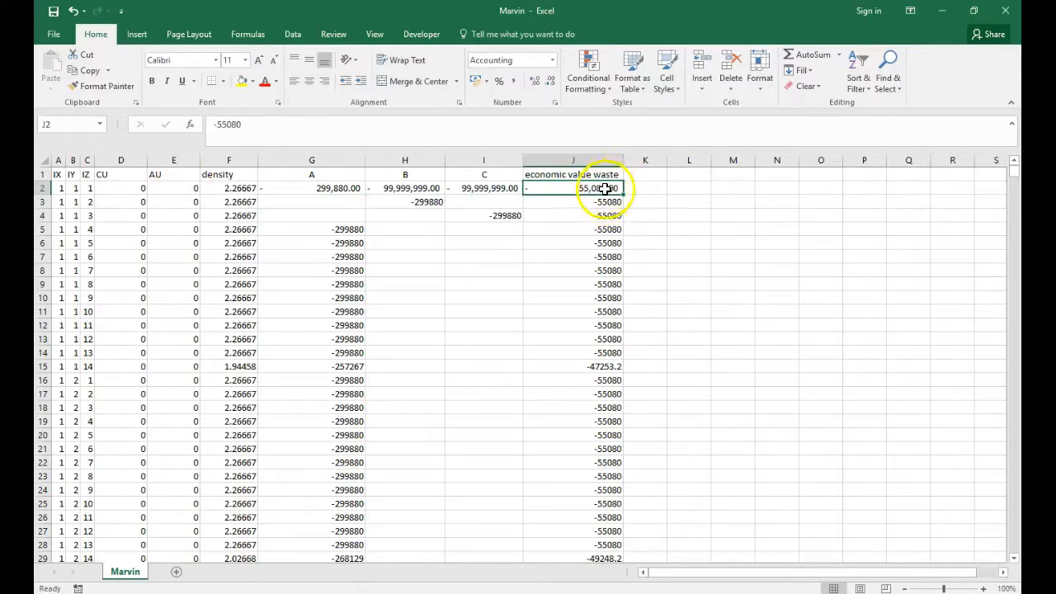
{"action": "left_click", "coordinate": [351, 189]}
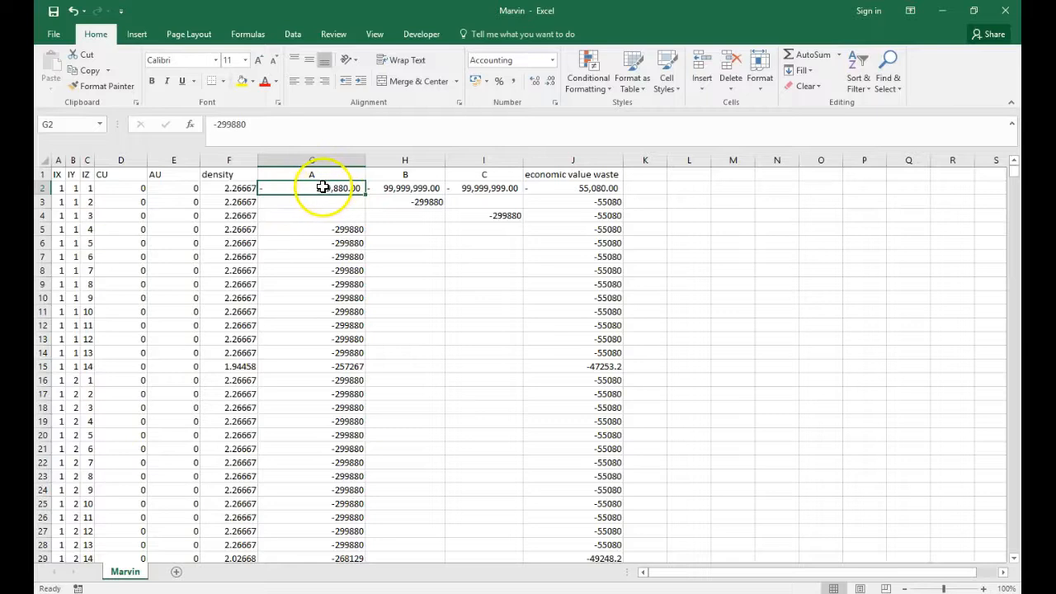
{"action": "left_click", "coordinate": [606, 189]}
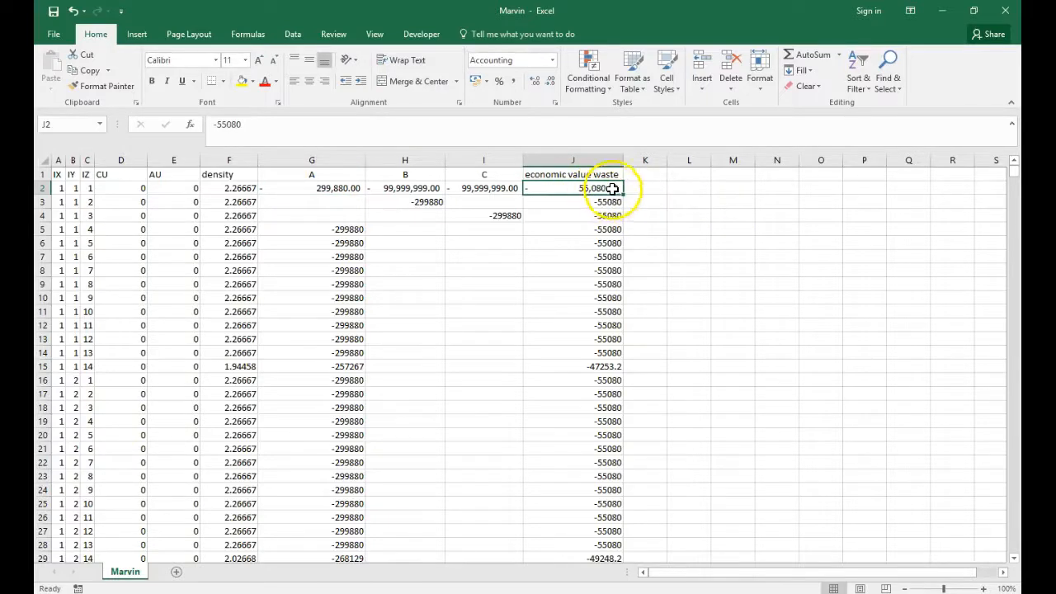
{"action": "left_click", "coordinate": [330, 188]}
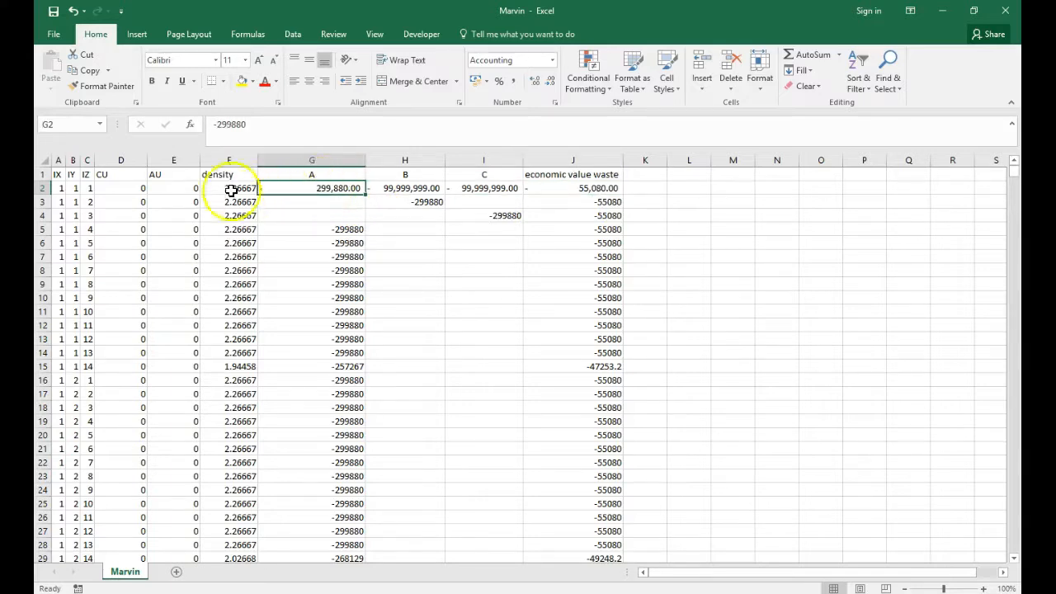
{"action": "left_click", "coordinate": [121, 189]}
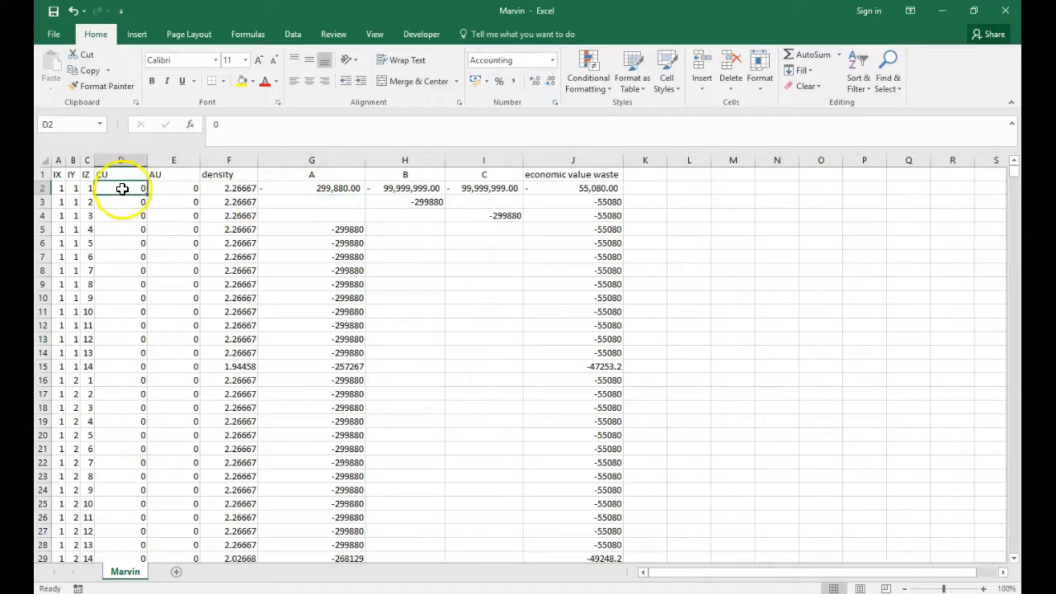
{"action": "left_click_drag", "start_coordinate": [114, 189], "coordinate": [162, 188]}
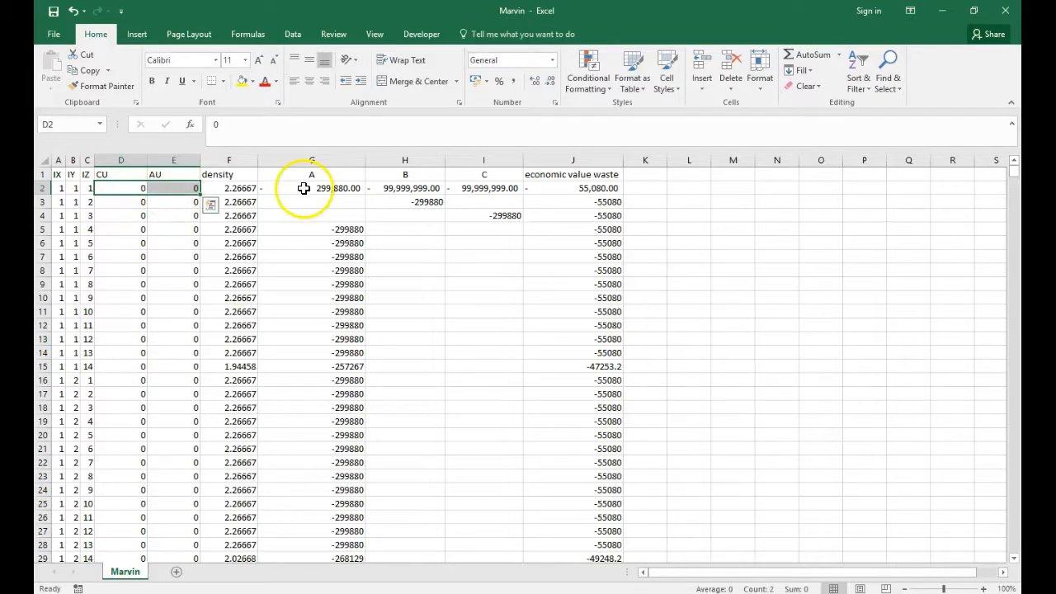
{"action": "left_click", "coordinate": [354, 189]}
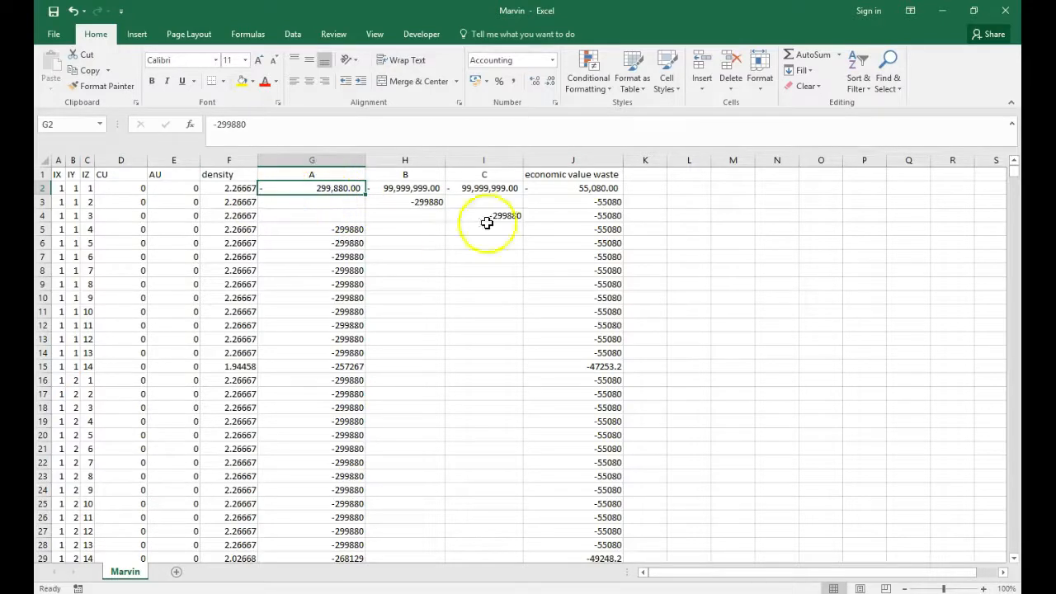
{"action": "left_click", "coordinate": [602, 188]}
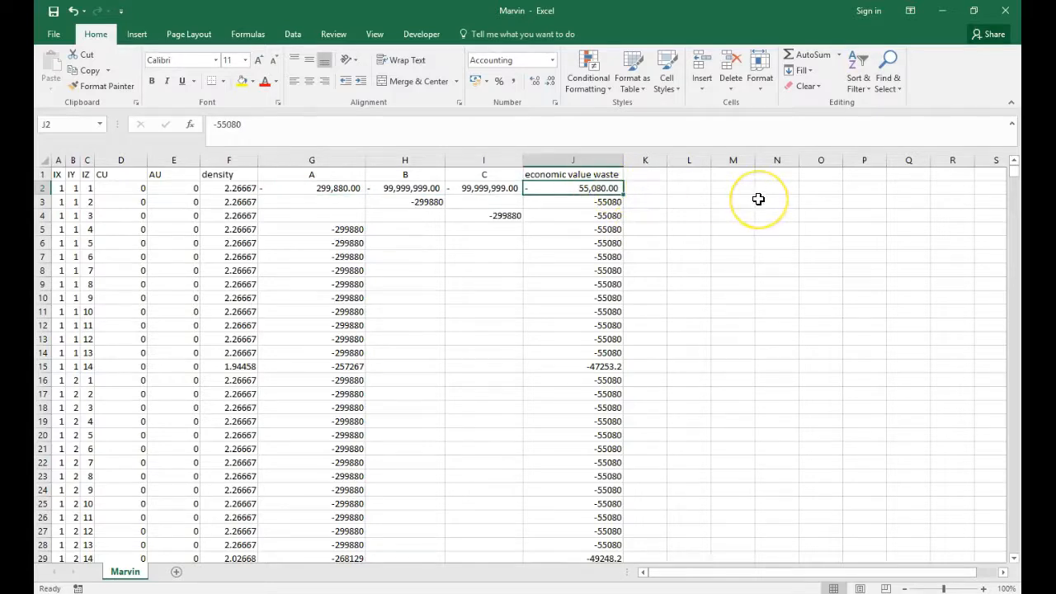
{"action": "left_click", "coordinate": [325, 188]}
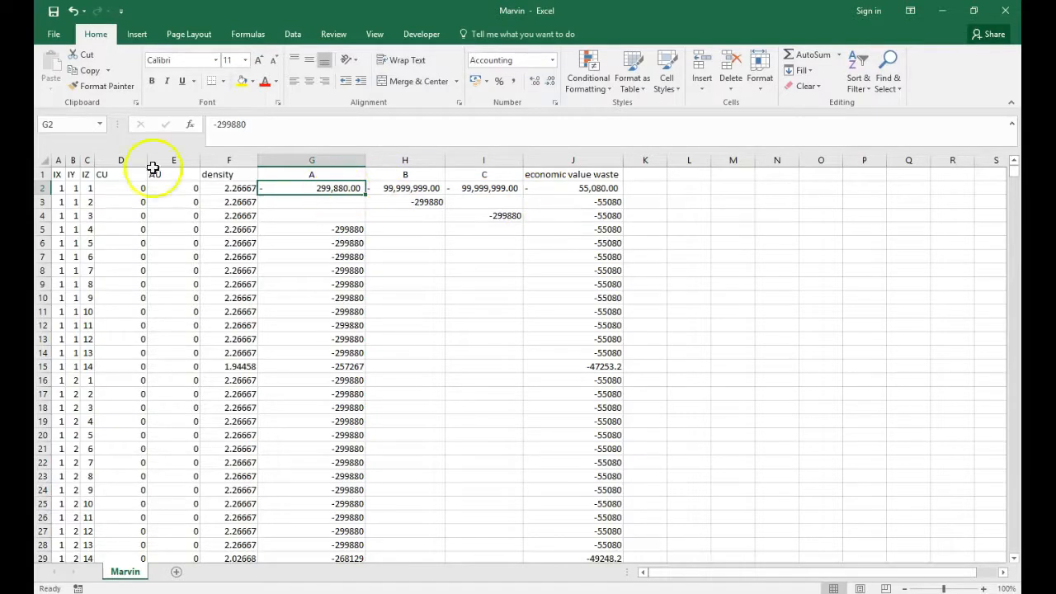
Review the first block's record from IX to density, then compare columns A and economic value waste with the entries under B and C
{"action": "left_click_drag", "start_coordinate": [65, 185], "coordinate": [235, 185]}
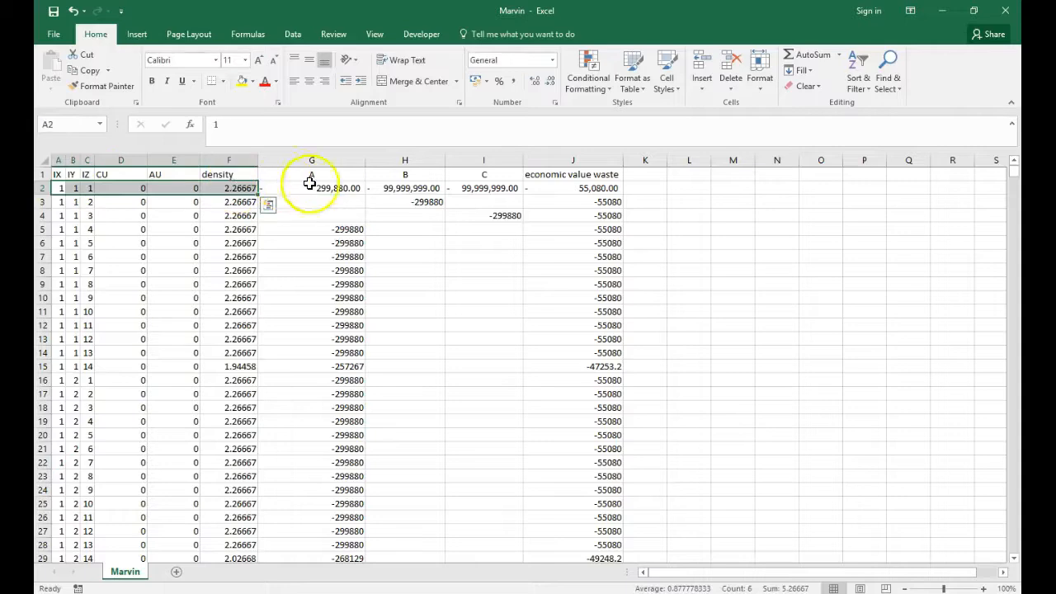
{"action": "left_click", "coordinate": [277, 593]}
{"action": "left_click", "coordinate": [302, 593]}
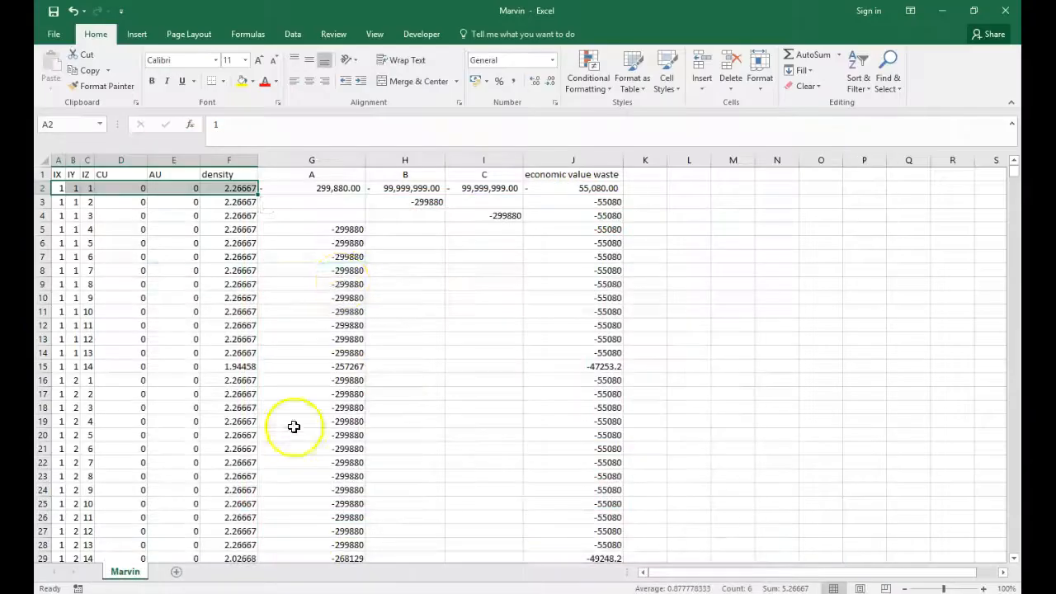
{"action": "left_click", "coordinate": [339, 188]}
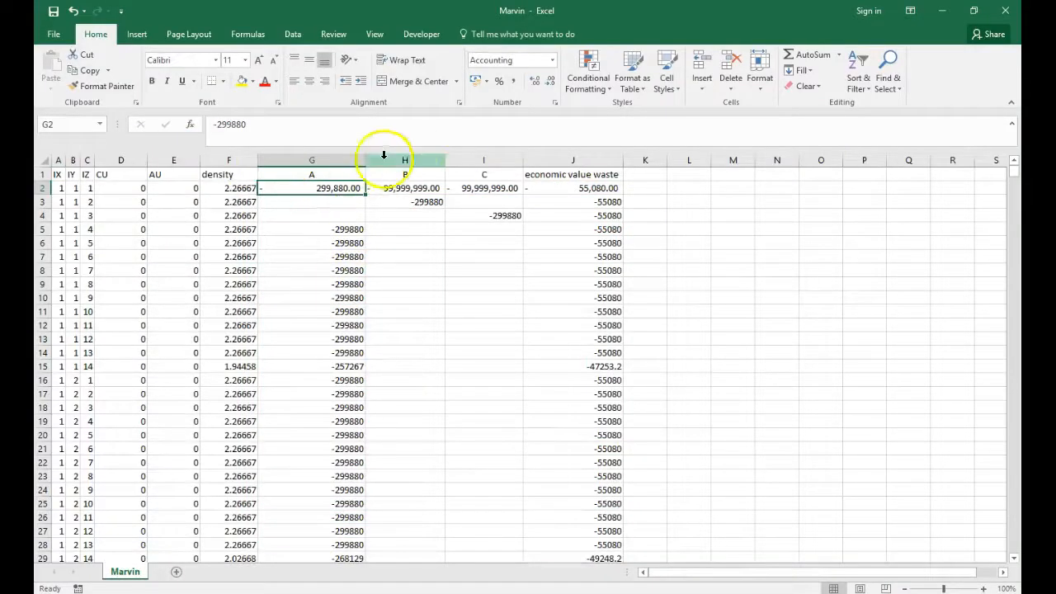
{"action": "left_click", "coordinate": [332, 174]}
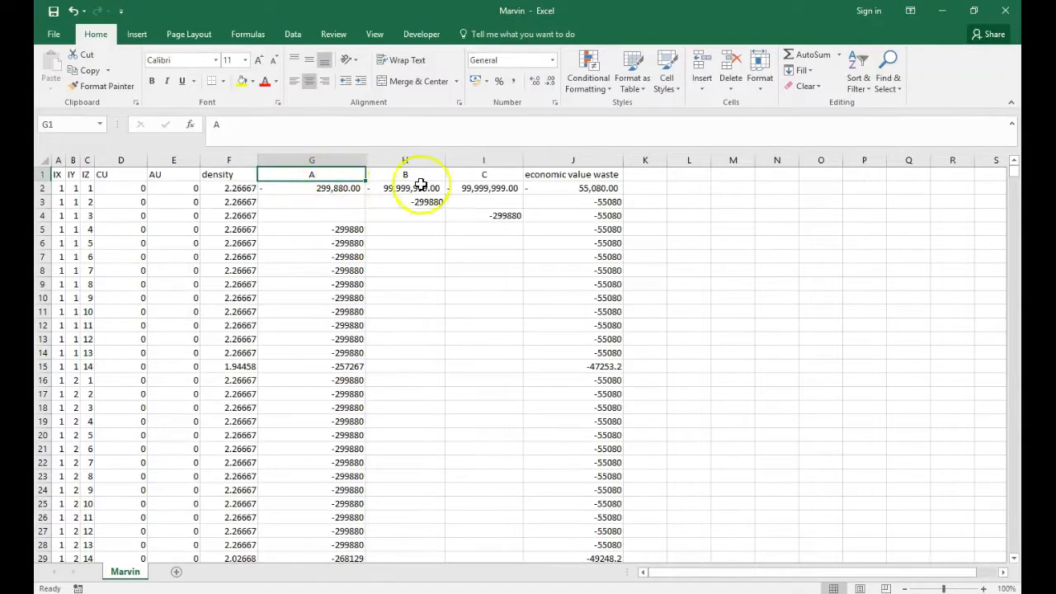
{"action": "left_click", "coordinate": [611, 176]}
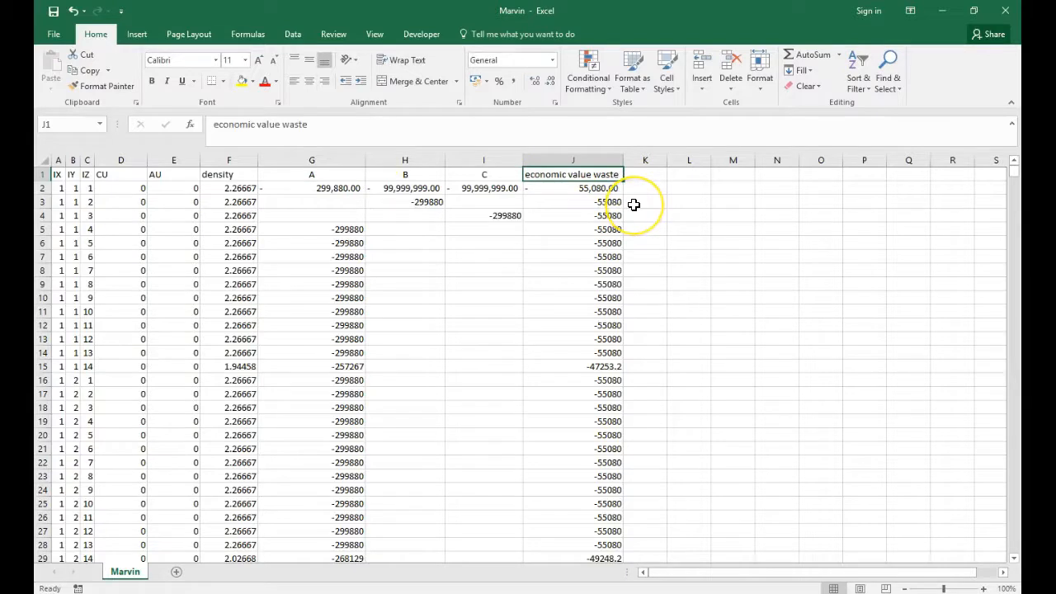
{"action": "left_click_drag", "start_coordinate": [417, 188], "coordinate": [469, 190]}
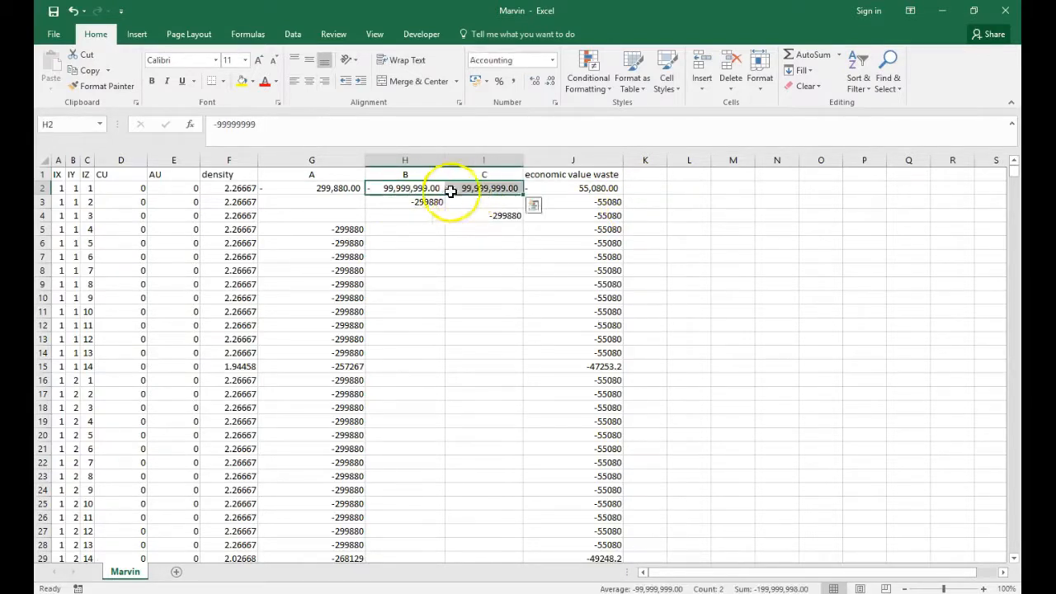
{"action": "left_click_drag", "start_coordinate": [409, 177], "coordinate": [479, 193]}
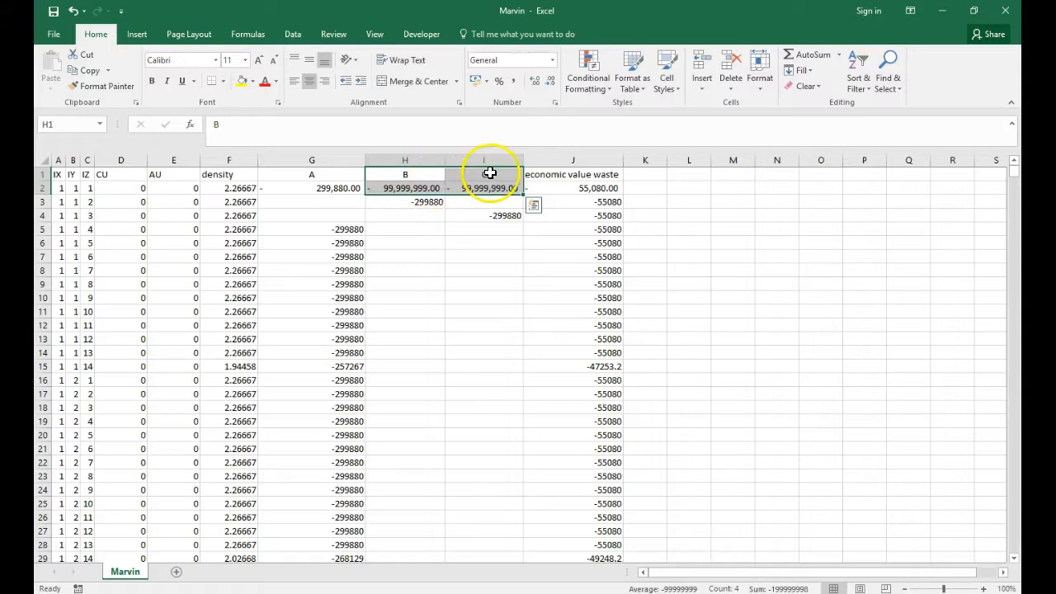
{"action": "left_click", "coordinate": [420, 189]}
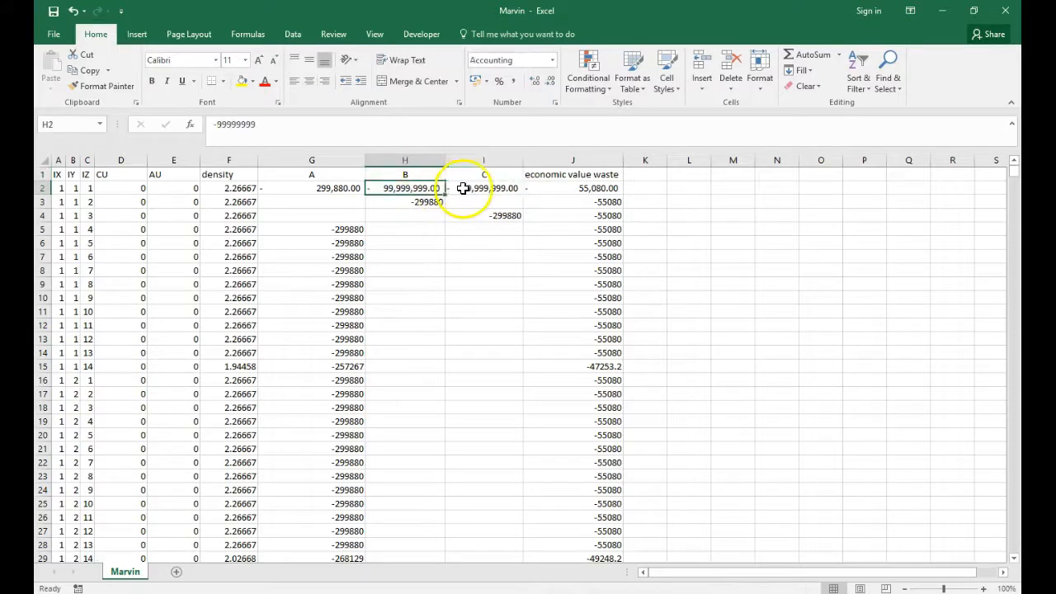
{"action": "left_click_drag", "start_coordinate": [419, 189], "coordinate": [473, 192]}
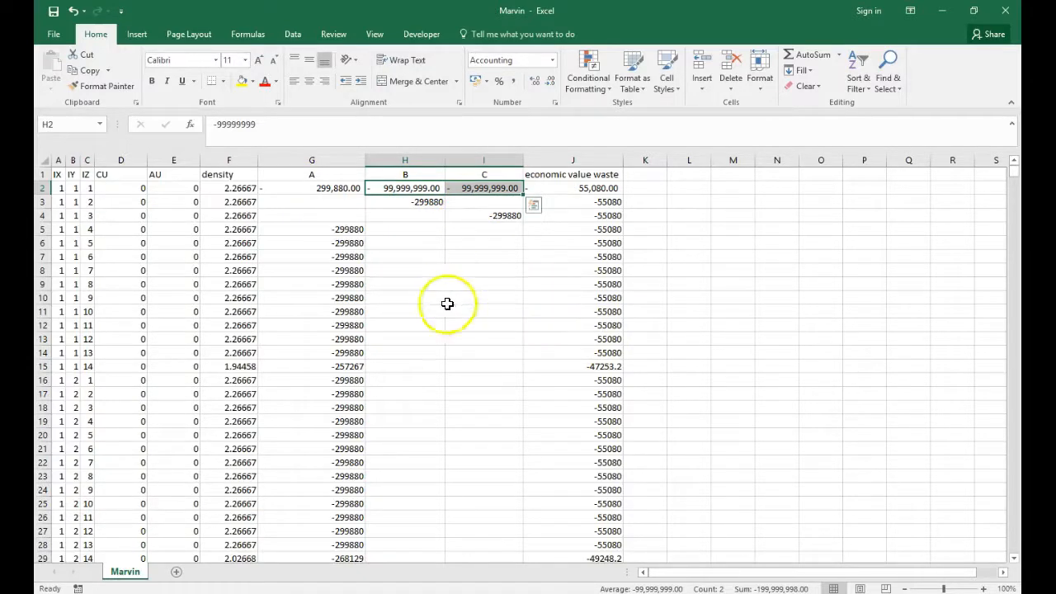
{"action": "left_click", "coordinate": [470, 190]}
Copy the -99999999 value from H2 to G3 under A and I3 under C for the second block
{"action": "left_click", "coordinate": [421, 192]}
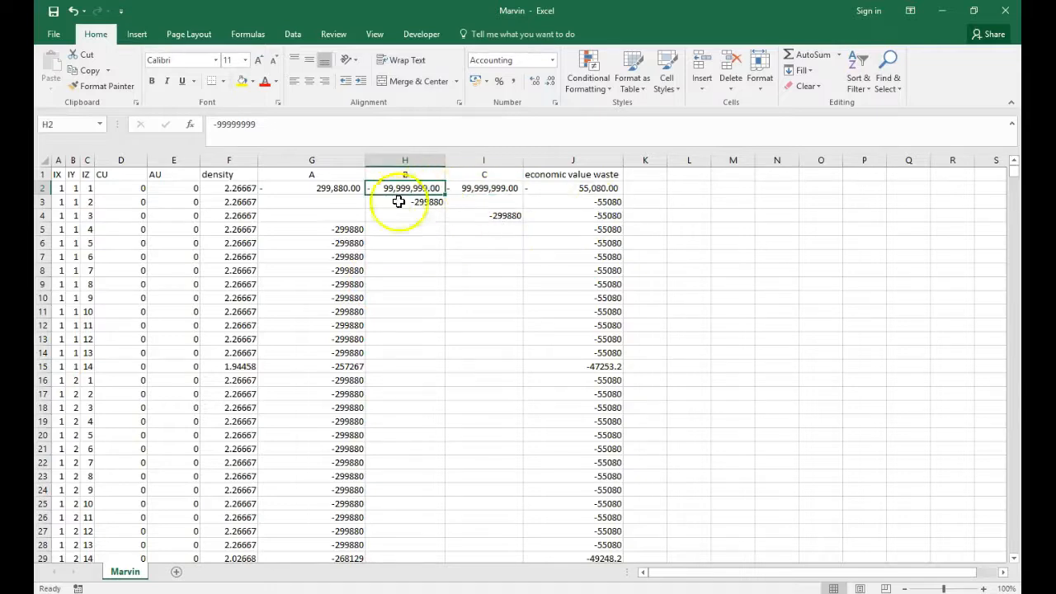
{"action": "key", "text": "ctrl+c"}
{"action": "left_click", "coordinate": [337, 205]}
{"action": "key", "text": "ctrl+v"}
{"action": "left_click", "coordinate": [480, 204]}
{"action": "key", "text": "ctrl+v"}
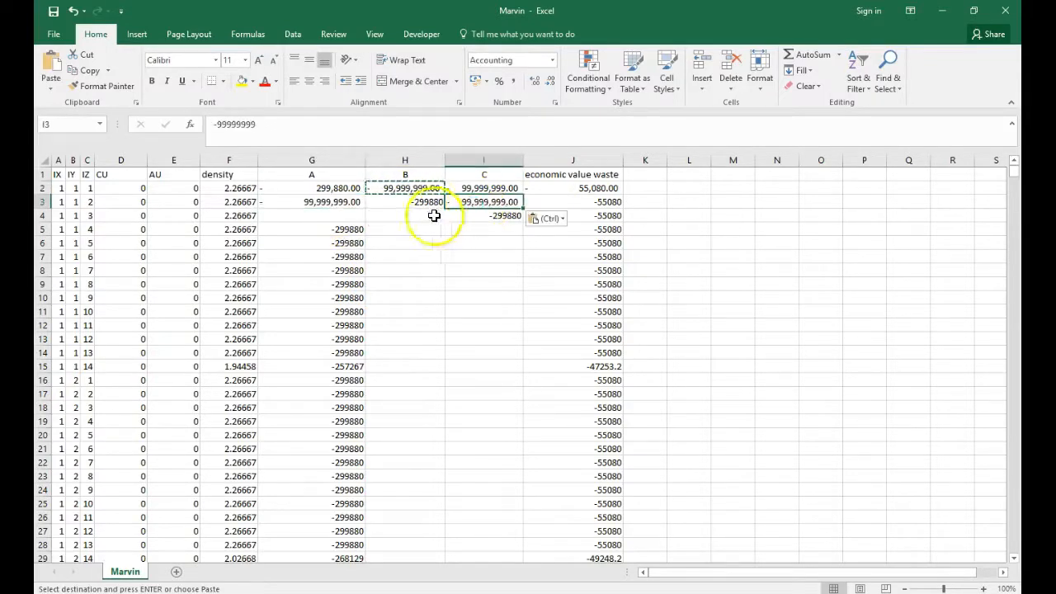
Paste the copied -99999999 value into H4 under B and G4 under A for the third block
{"action": "left_click", "coordinate": [429, 215]}
{"action": "key", "text": "ctrl+v"}
{"action": "left_click", "coordinate": [301, 215]}
{"action": "key", "text": "ctrl+v"}
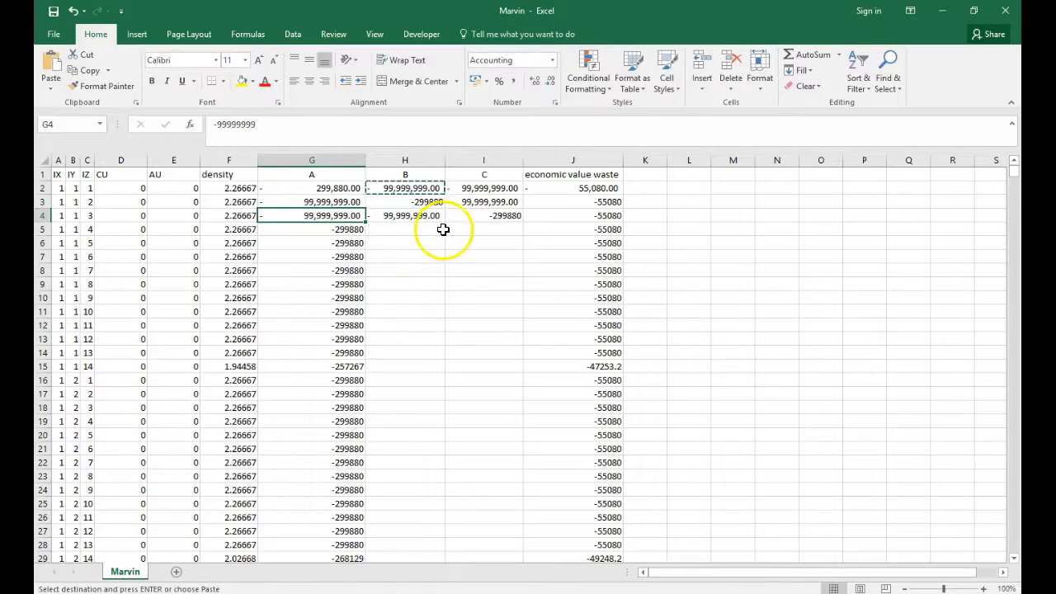
Clear the pending copy selection in the sheet and switch to MiningMath SimSched Direct Block Scheduler
{"action": "key", "text": "Escape"}
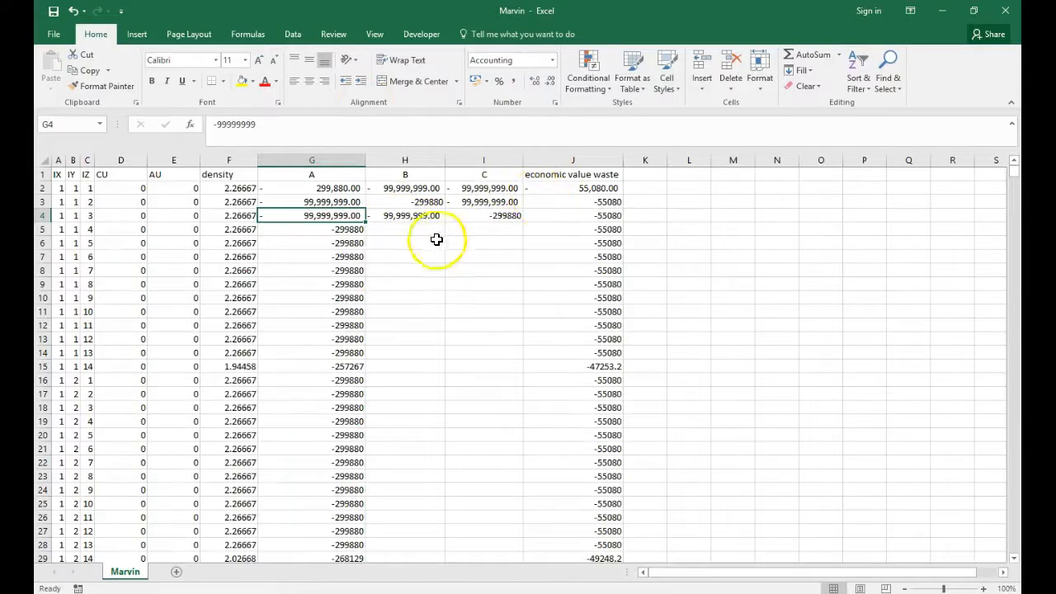
{"action": "mouse_move", "coordinate": [271, 577]}
{"action": "left_click", "coordinate": [313, 569]}
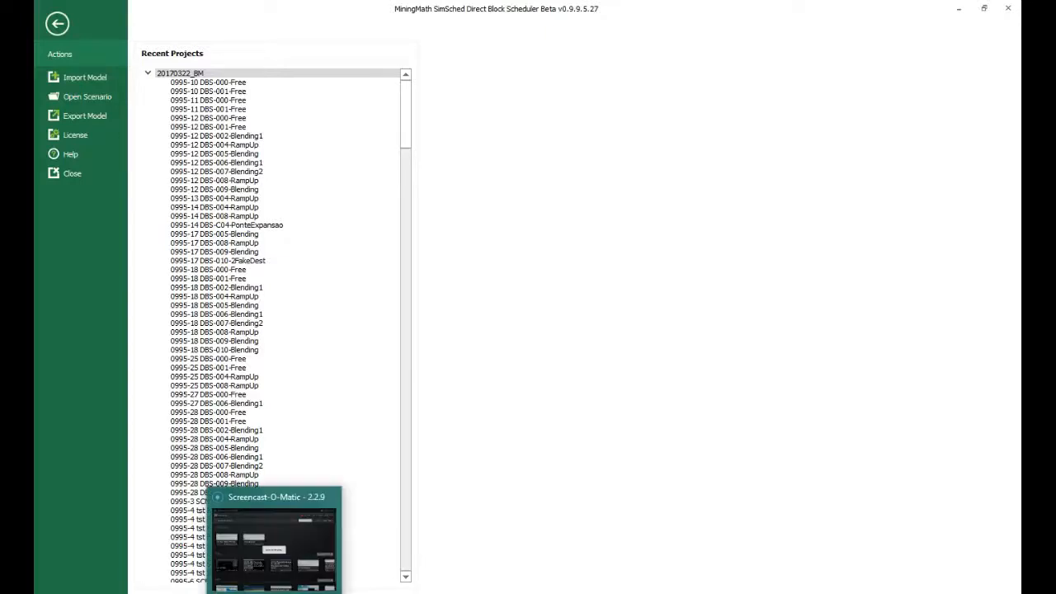
Open the TST 2Proutes scenario from the Marvin-complex folder under F:\MiningMath\Bases de Dados
{"action": "left_click", "coordinate": [99, 96]}
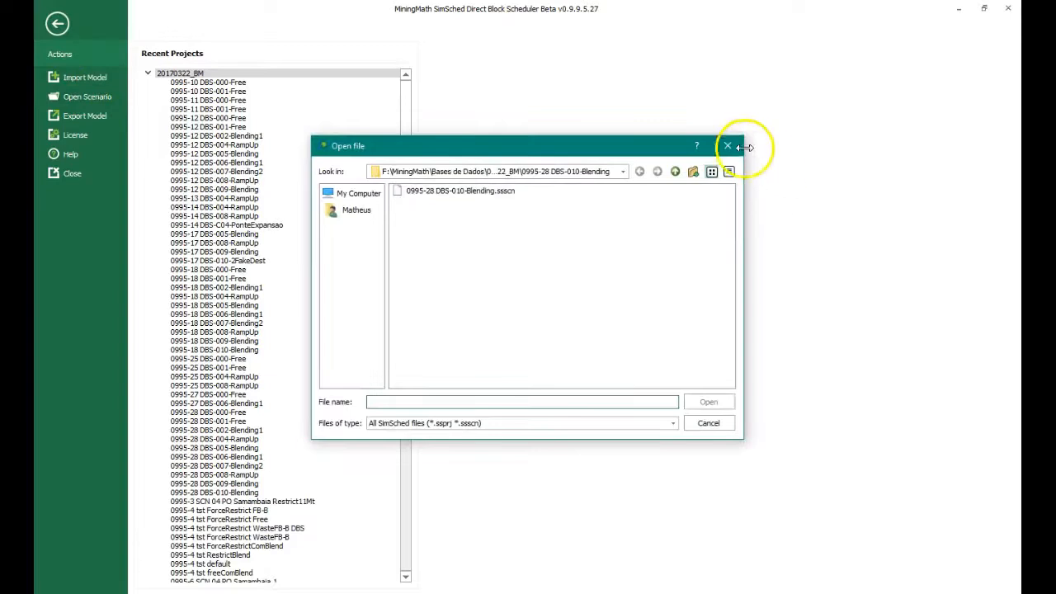
{"action": "left_click", "coordinate": [732, 147]}
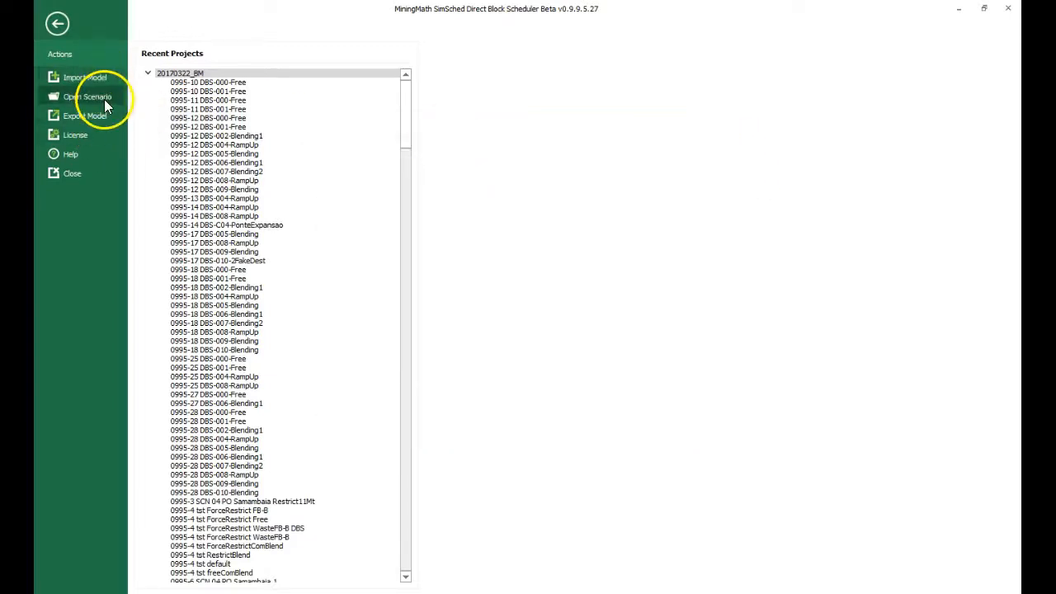
{"action": "left_click", "coordinate": [101, 97]}
{"action": "left_click", "coordinate": [675, 172]}
{"action": "left_click", "coordinate": [675, 172]}
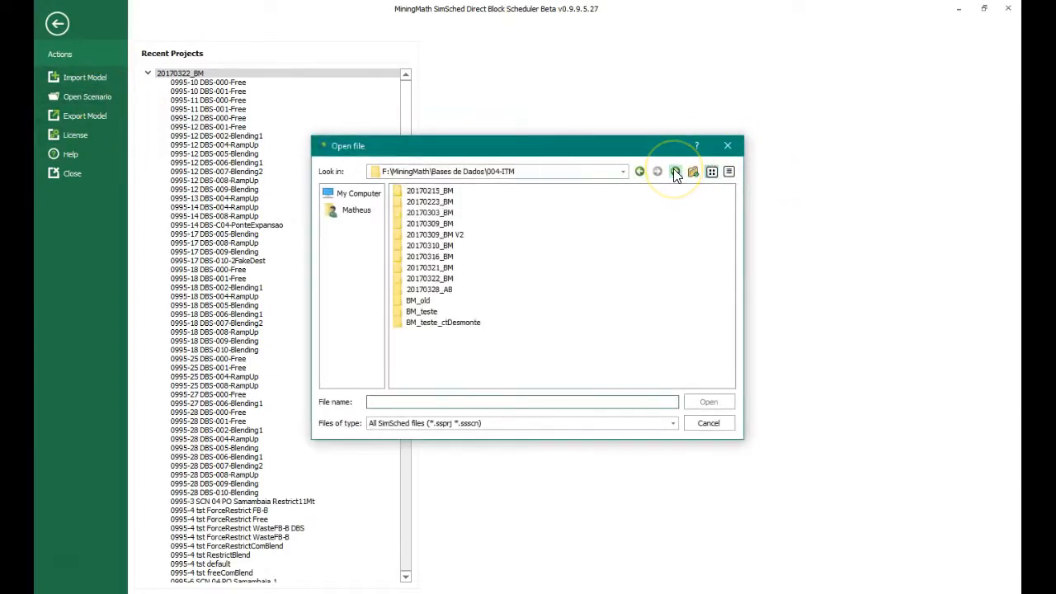
{"action": "left_click", "coordinate": [675, 171]}
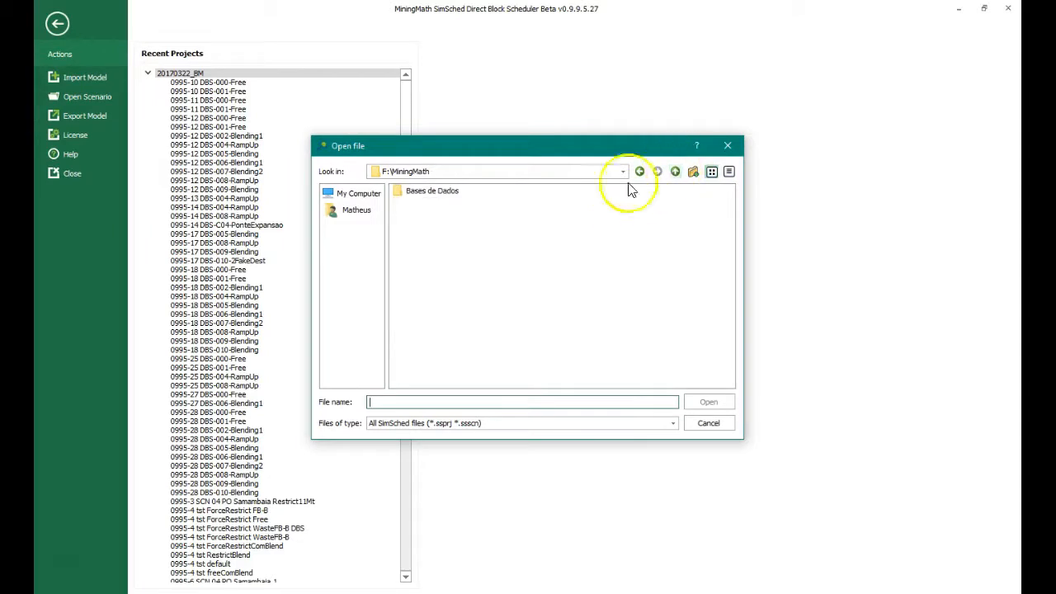
{"action": "double_click", "coordinate": [464, 224]}
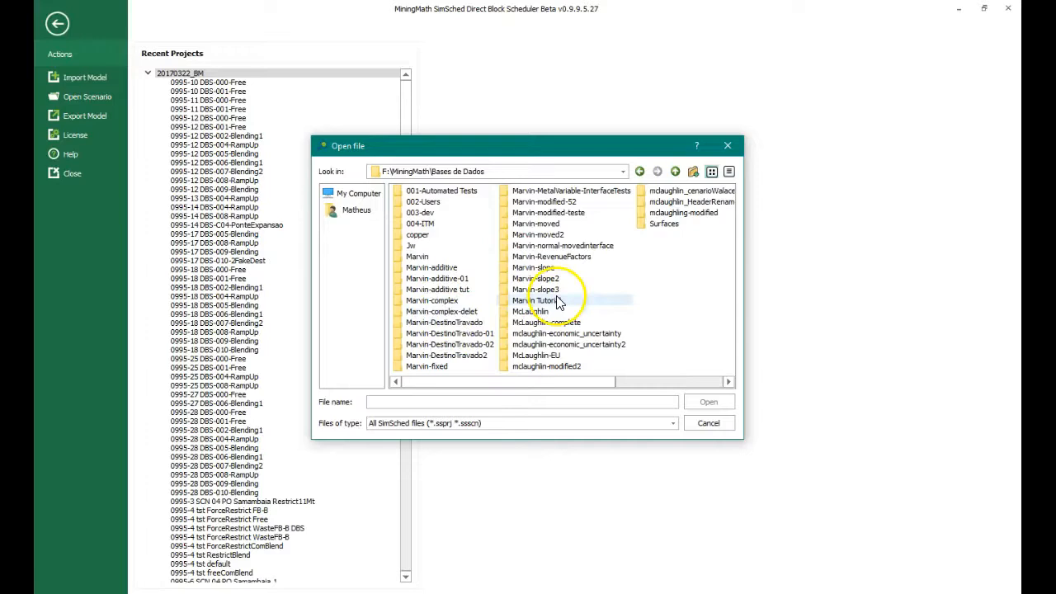
{"action": "double_click", "coordinate": [464, 301]}
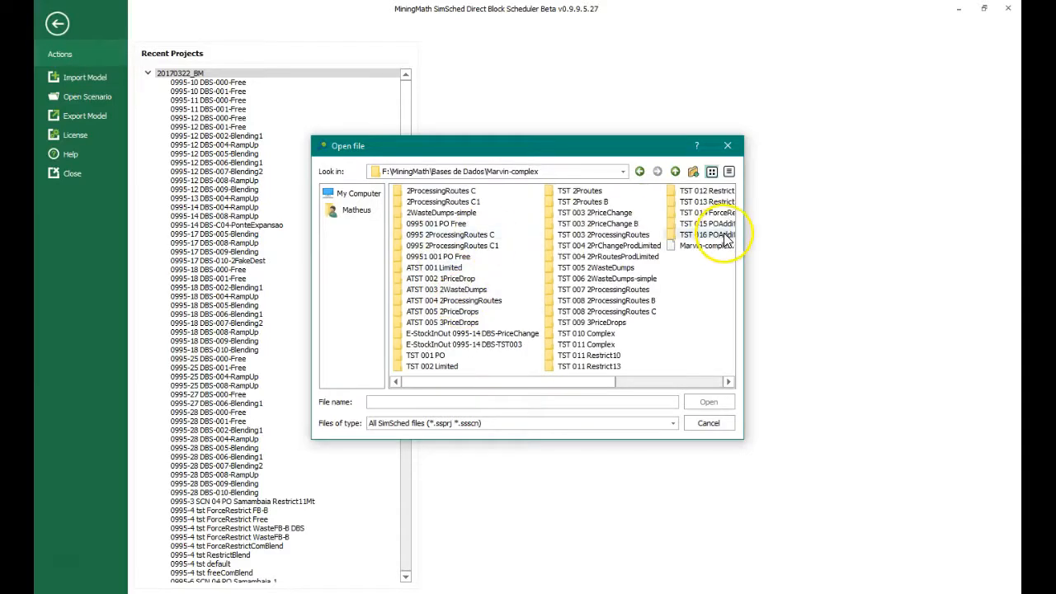
{"action": "double_click", "coordinate": [578, 191]}
{"action": "double_click", "coordinate": [455, 197]}
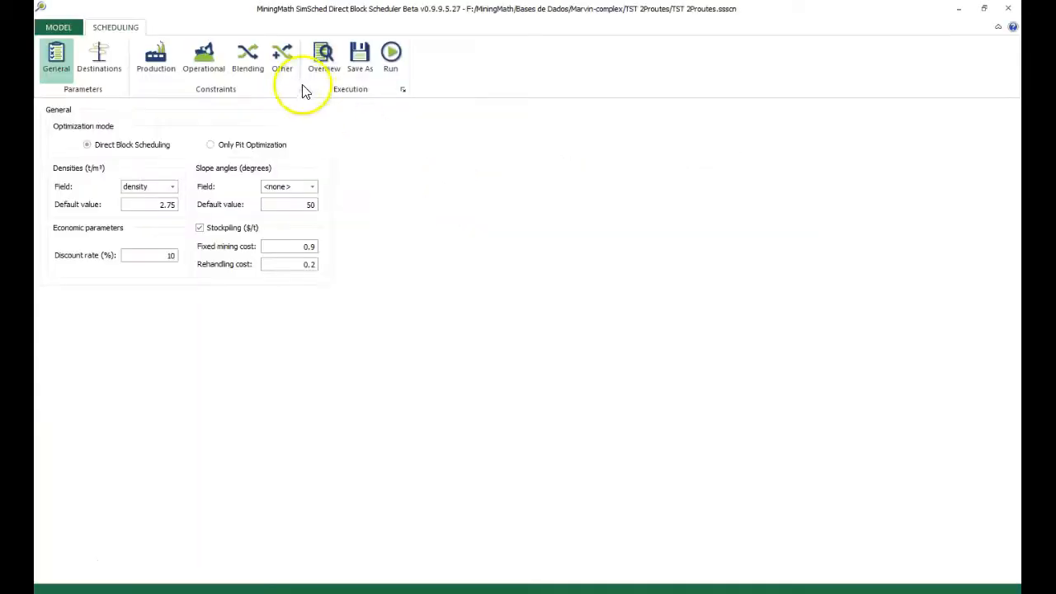
Review the destinations in the scenario overview and relate them to pit columns A, B and C in the Marvin workbook
{"action": "left_click", "coordinate": [324, 69]}
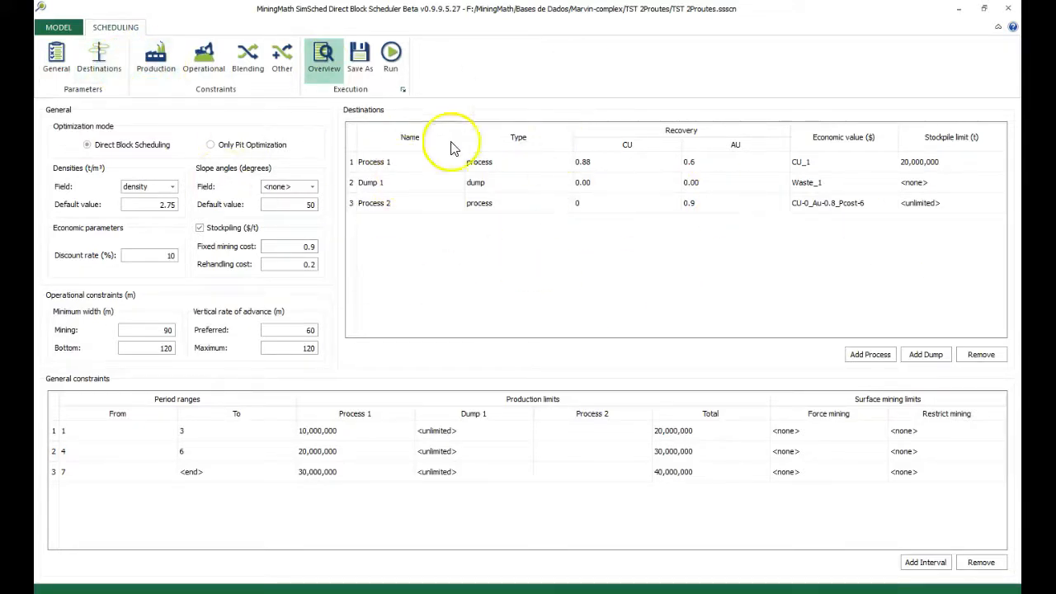
{"action": "left_click", "coordinate": [402, 204]}
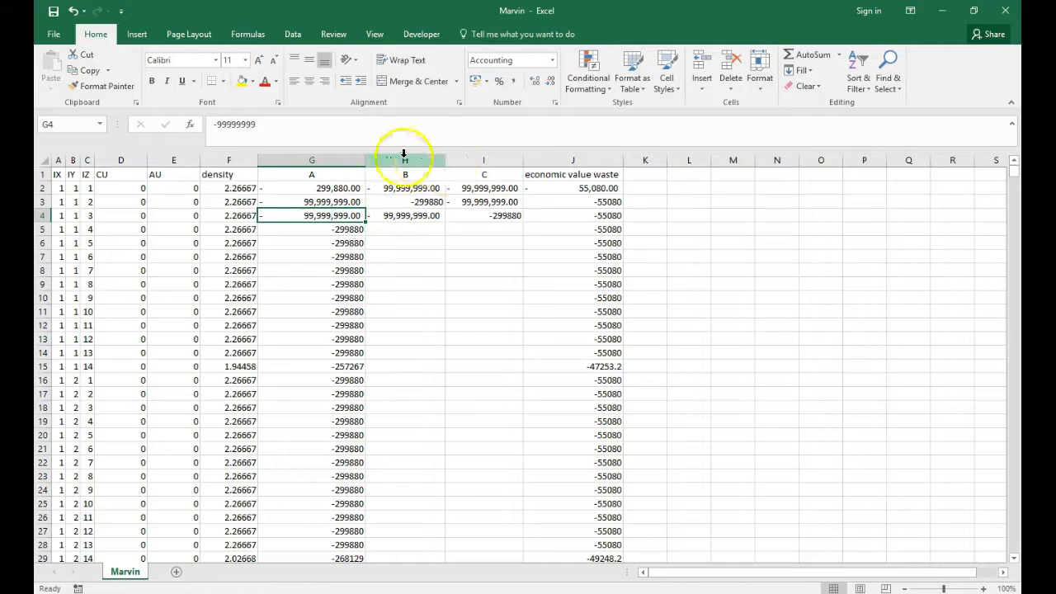
{"action": "left_click_drag", "start_coordinate": [312, 160], "coordinate": [488, 160]}
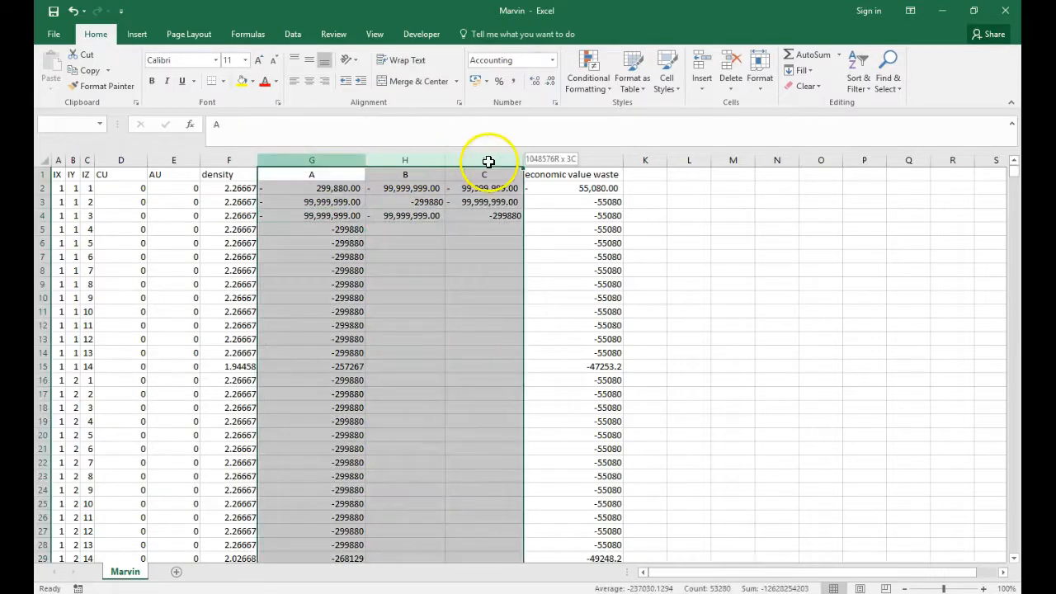
{"action": "left_click", "coordinate": [952, 12]}
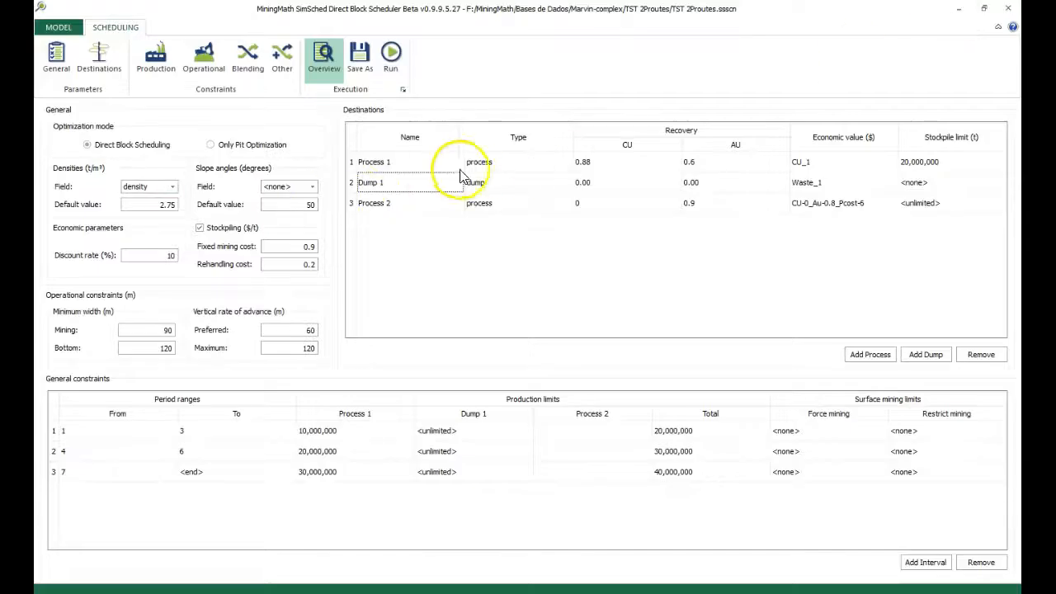
Remove all three period intervals from the scenario's production limits
{"action": "left_click", "coordinate": [157, 68]}
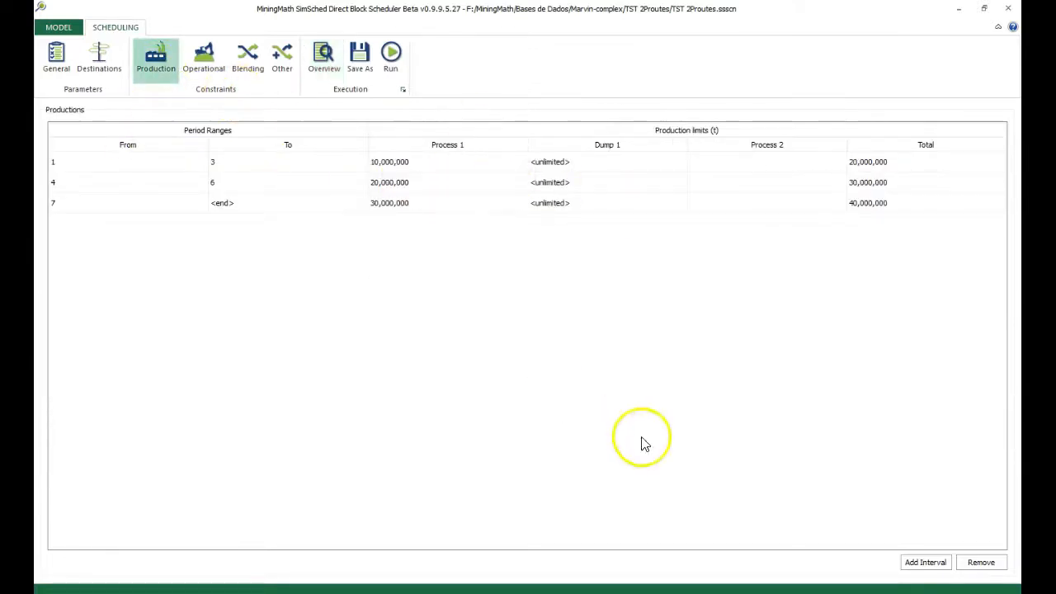
{"action": "left_click", "coordinate": [610, 162]}
{"action": "left_click", "coordinate": [981, 562]}
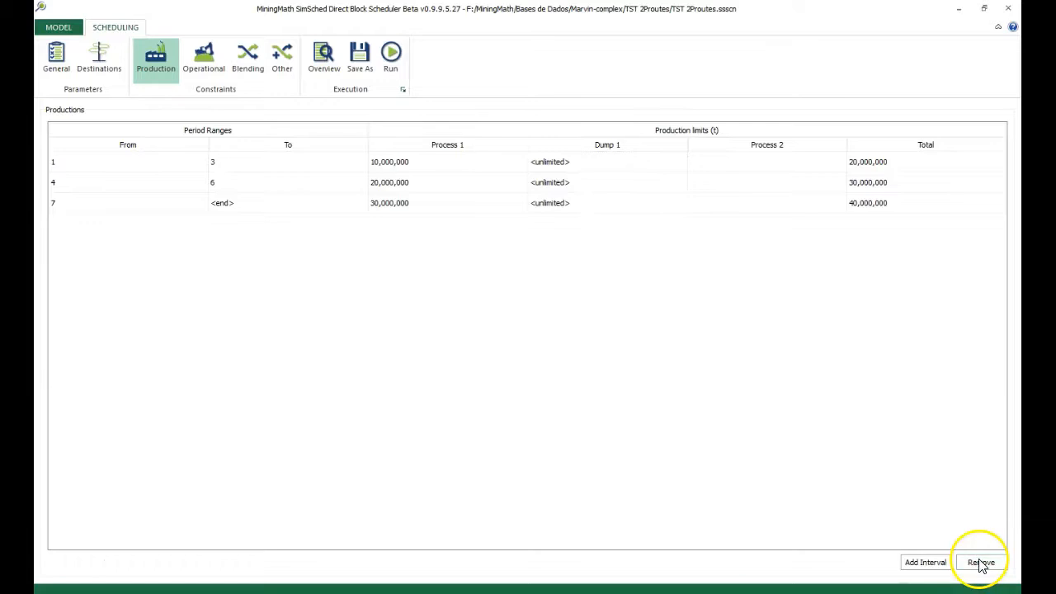
{"action": "left_click", "coordinate": [512, 320]}
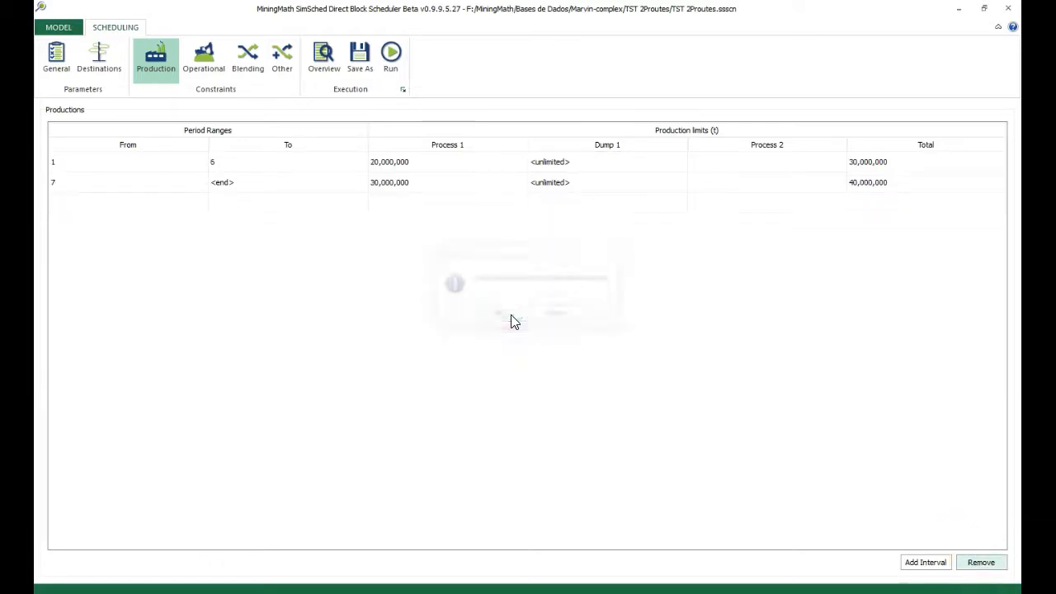
{"action": "left_click", "coordinate": [994, 568]}
{"action": "left_click", "coordinate": [515, 326]}
{"action": "left_click", "coordinate": [488, 164]}
{"action": "left_click", "coordinate": [970, 568]}
{"action": "left_click", "coordinate": [495, 319]}
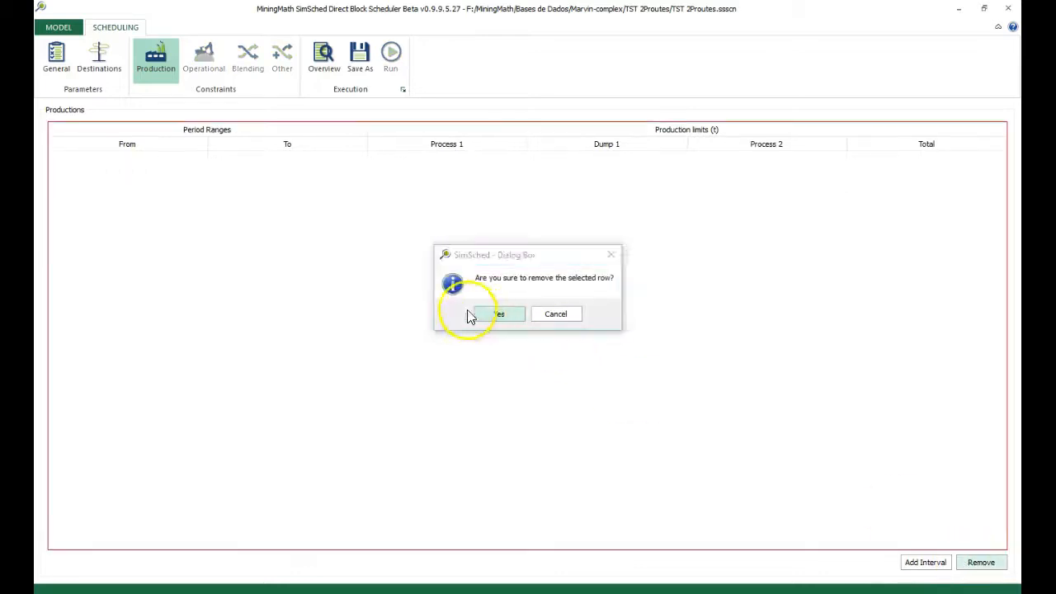
Remove all existing destinations, Process 1, Dump 1 and Process 2, from the scenario
{"action": "left_click", "coordinate": [95, 64]}
{"action": "left_click", "coordinate": [520, 168]}
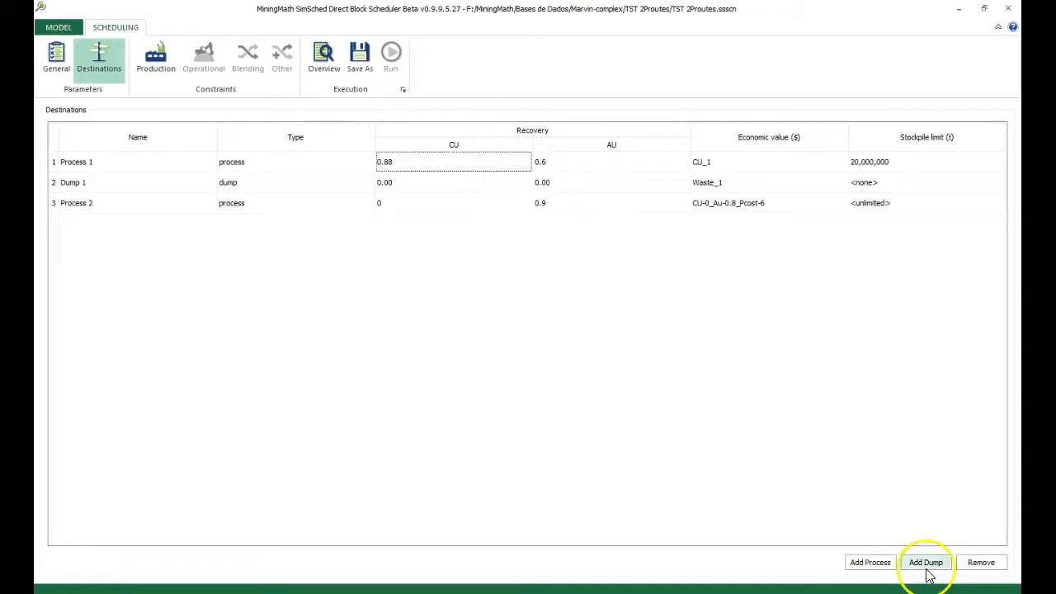
{"action": "left_click", "coordinate": [982, 562]}
{"action": "left_click", "coordinate": [511, 321]}
{"action": "left_click", "coordinate": [499, 164]}
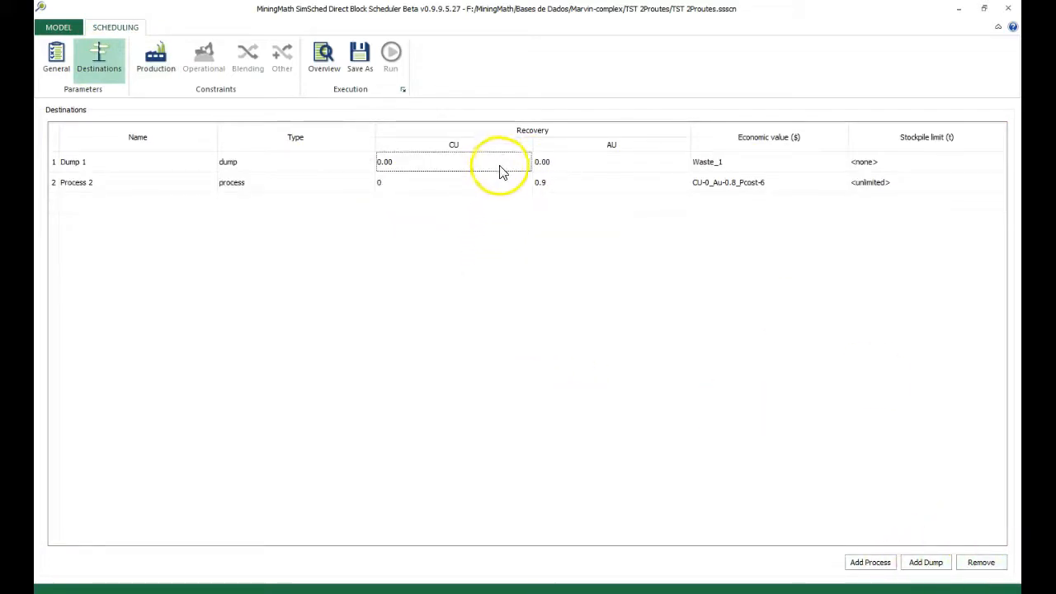
{"action": "left_click", "coordinate": [978, 562]}
{"action": "left_click", "coordinate": [499, 315]}
{"action": "left_click", "coordinate": [448, 162]}
{"action": "left_click", "coordinate": [981, 562]}
{"action": "left_click", "coordinate": [499, 315]}
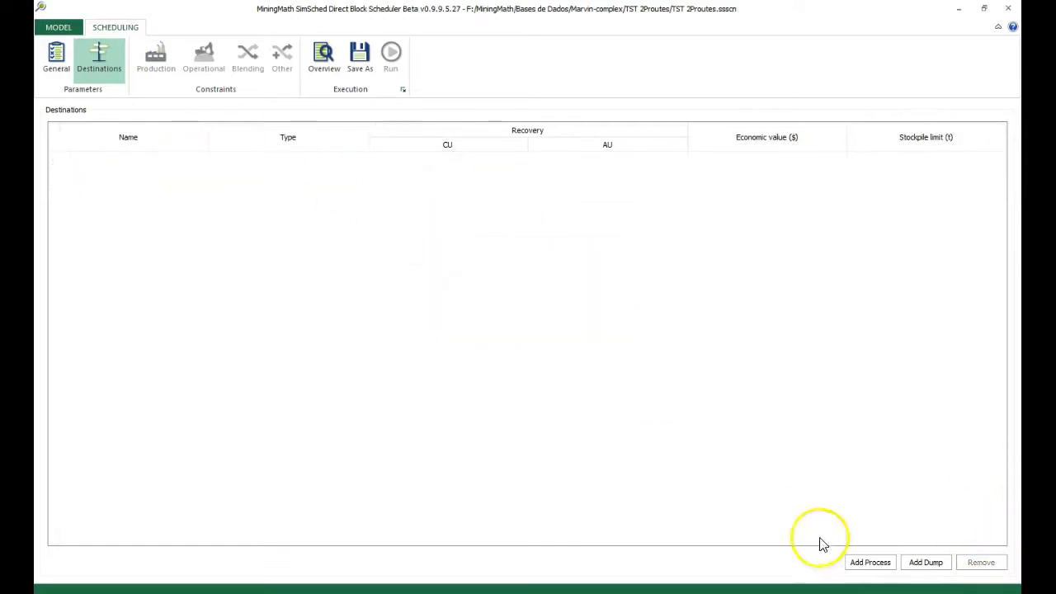
Add two process destinations and one dump to the empty destinations table
{"action": "left_click", "coordinate": [883, 567]}
{"action": "left_click", "coordinate": [882, 567]}
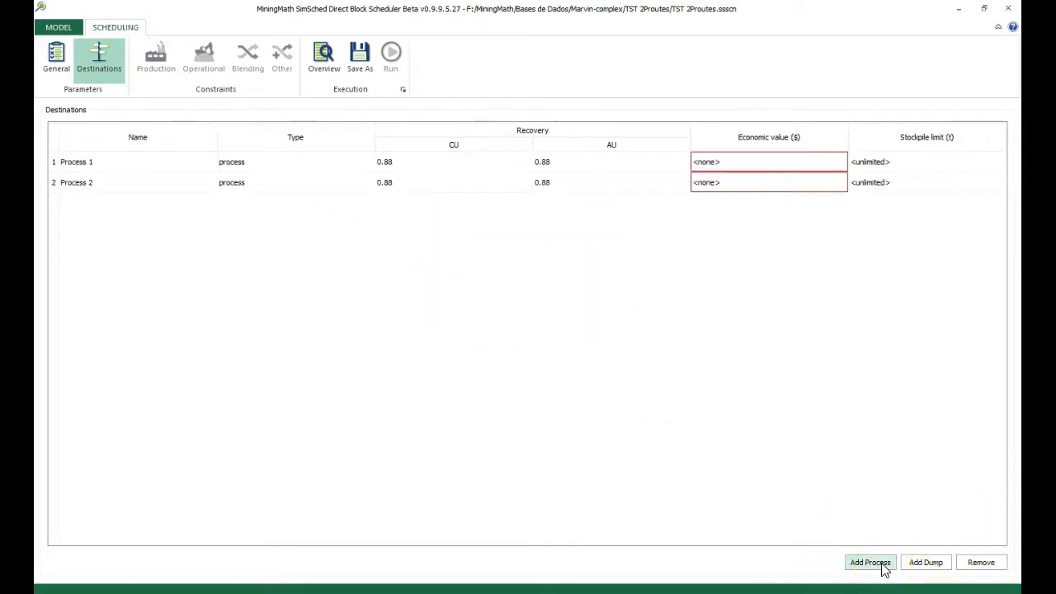
{"action": "left_click", "coordinate": [922, 562]}
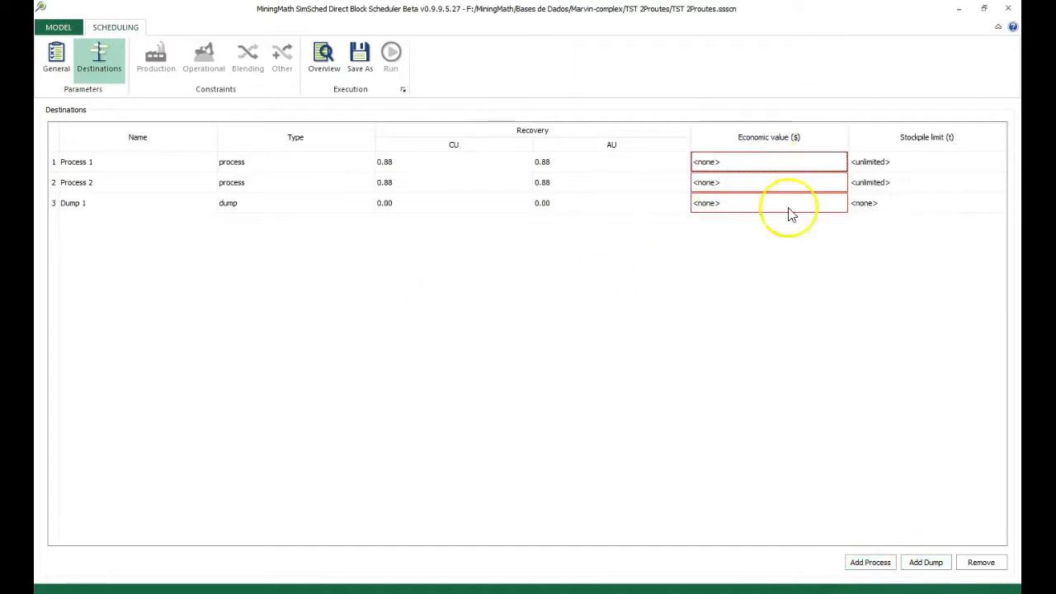
Remove the dump below Process 2 and add a third process followed by a new dump
{"action": "left_click", "coordinate": [618, 206]}
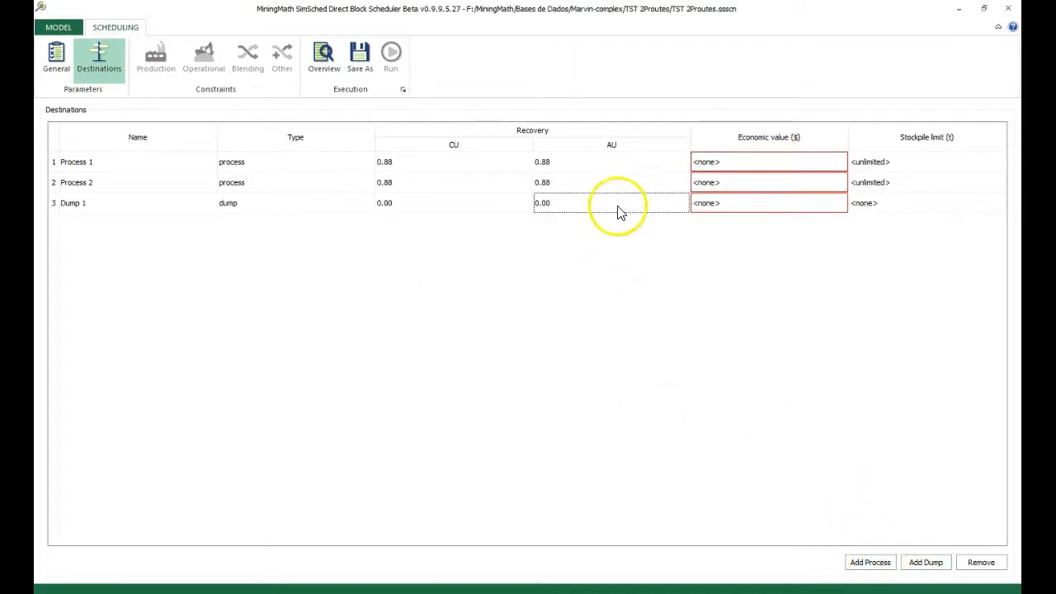
{"action": "left_click", "coordinate": [981, 562]}
{"action": "left_click", "coordinate": [498, 313]}
{"action": "left_click", "coordinate": [877, 563]}
{"action": "left_click", "coordinate": [922, 567]}
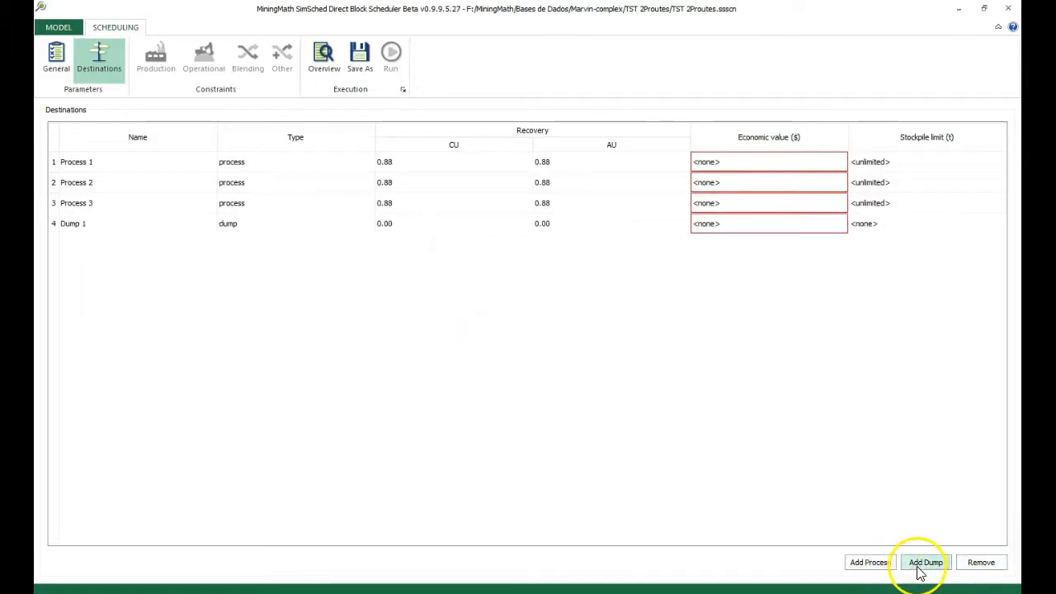
Review the process and dump rows, then compare Process 1's economic value options with columns A, B and C in the Marvin workbook
{"action": "left_click", "coordinate": [177, 203]}
{"action": "left_click", "coordinate": [142, 169]}
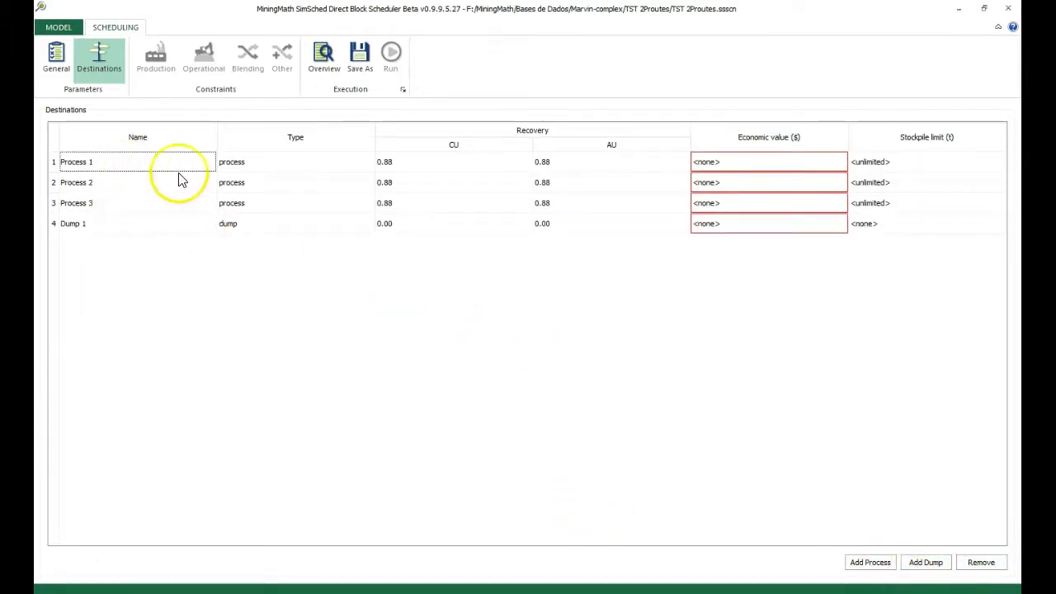
{"action": "left_click", "coordinate": [130, 227]}
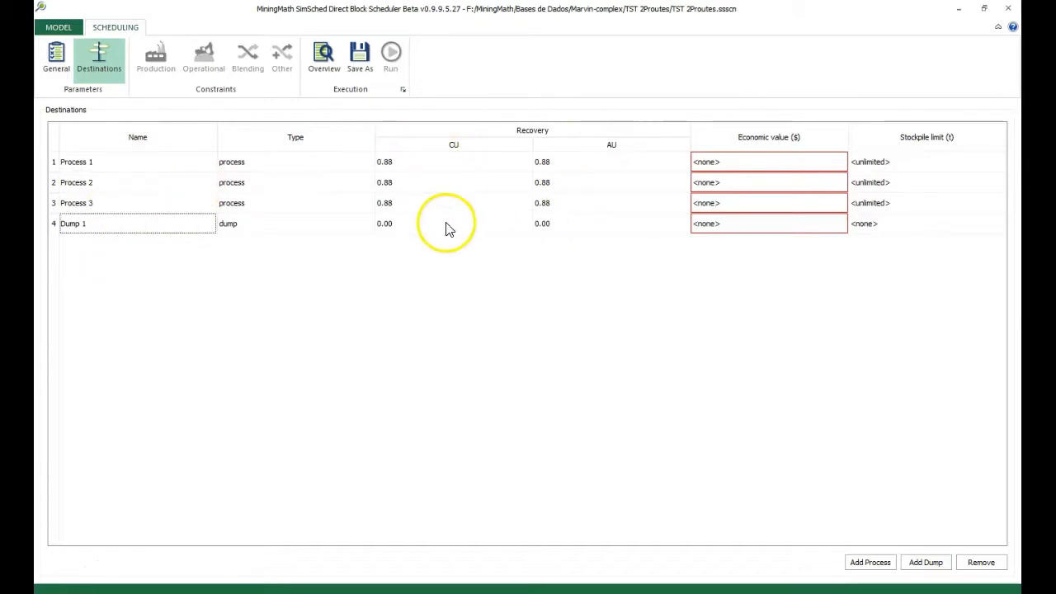
{"action": "left_click", "coordinate": [706, 164]}
{"action": "left_click", "coordinate": [707, 164]}
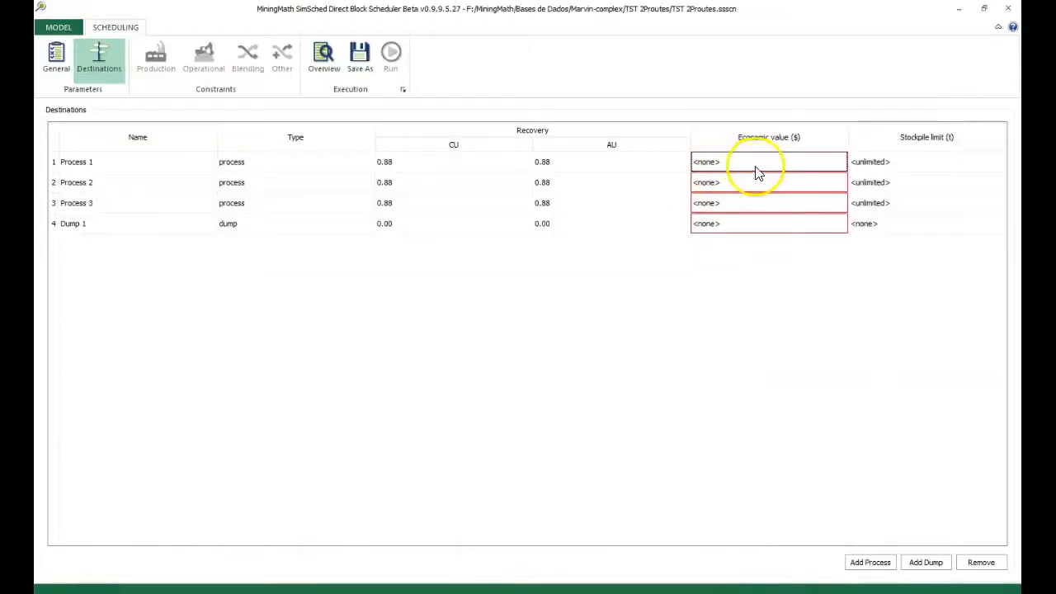
{"action": "left_click", "coordinate": [758, 169]}
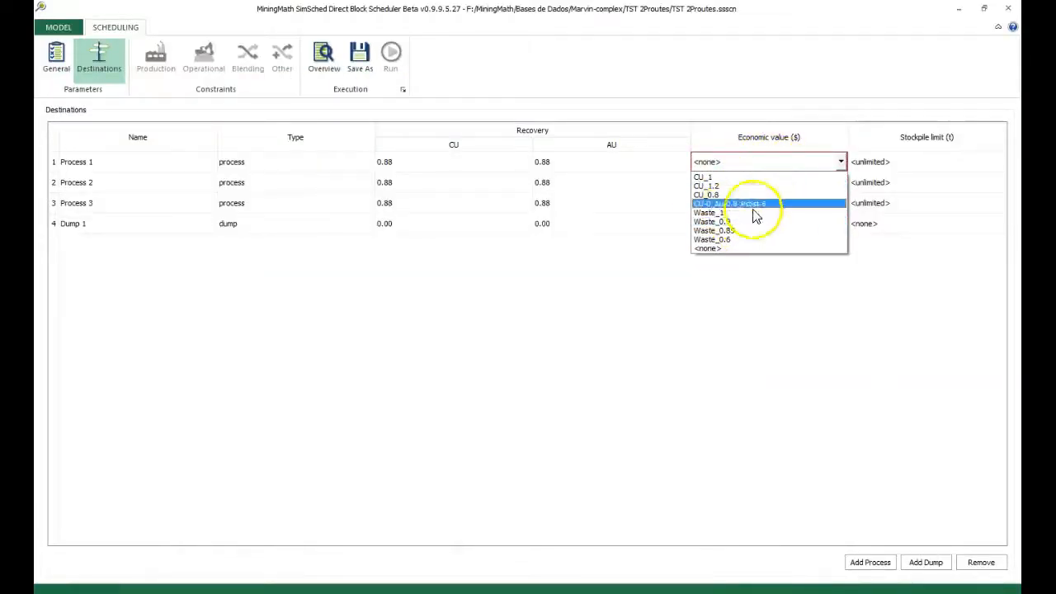
{"action": "left_click", "coordinate": [585, 261]}
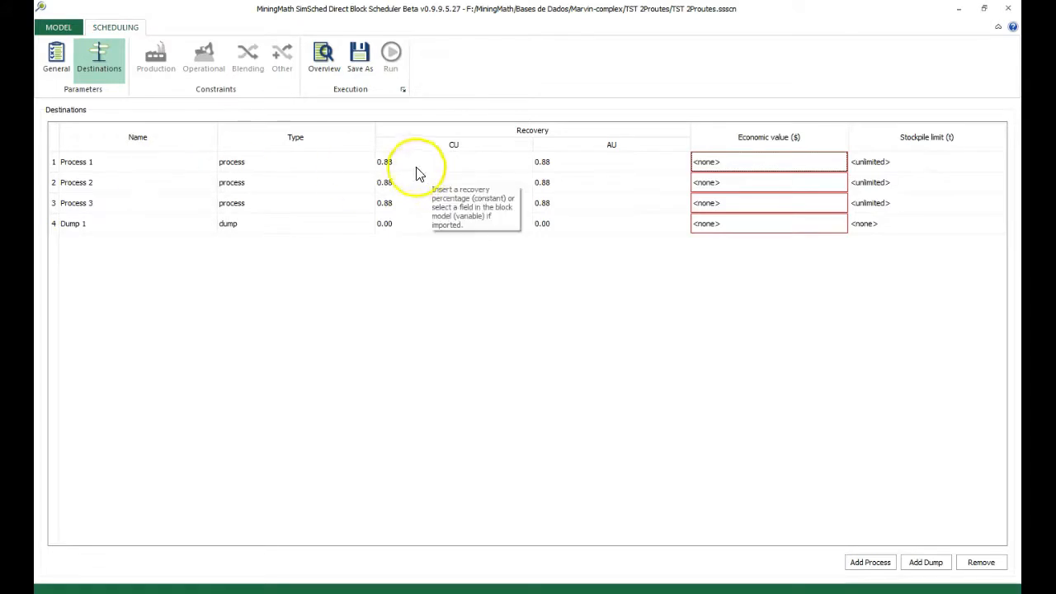
Examine the CU and AU recoveries for Process 1 through Process 3
{"action": "left_click", "coordinate": [130, 166]}
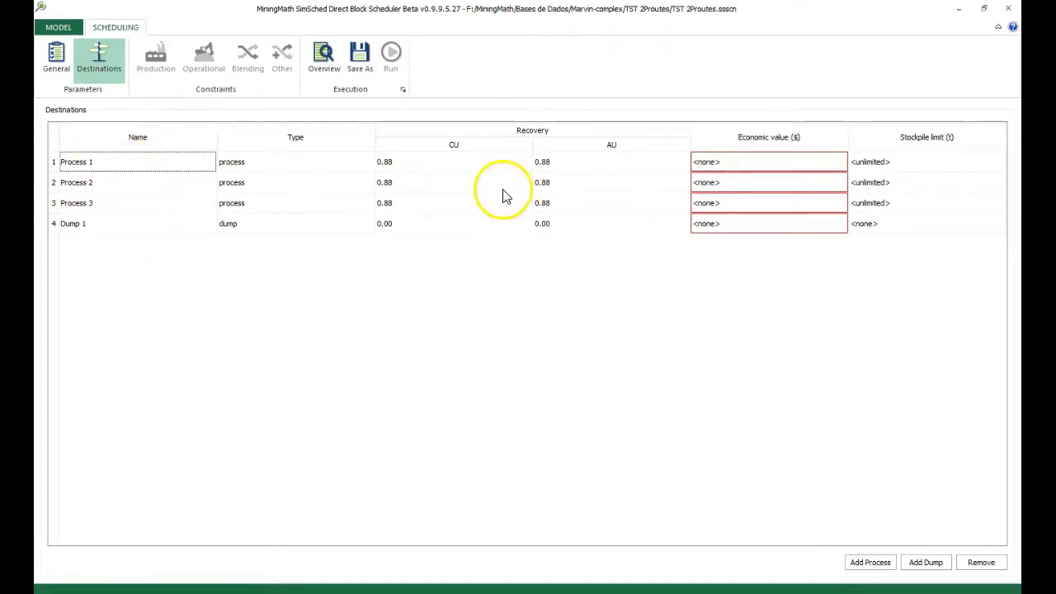
{"action": "left_click", "coordinate": [453, 166]}
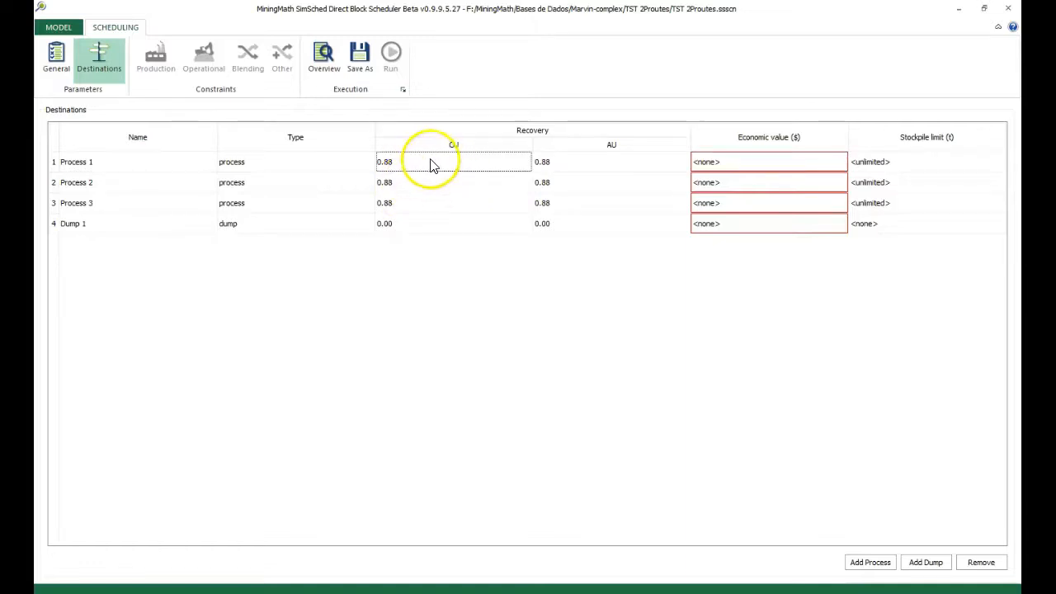
{"action": "left_click", "coordinate": [577, 205]}
{"action": "left_click", "coordinate": [493, 164]}
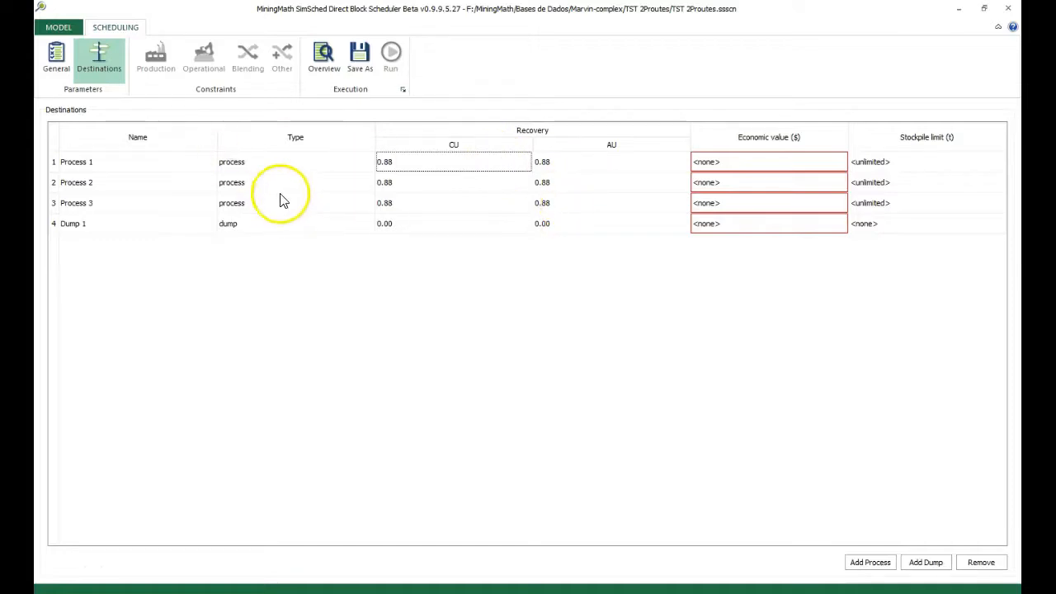
{"action": "left_click", "coordinate": [109, 165]}
{"action": "left_click", "coordinate": [106, 205]}
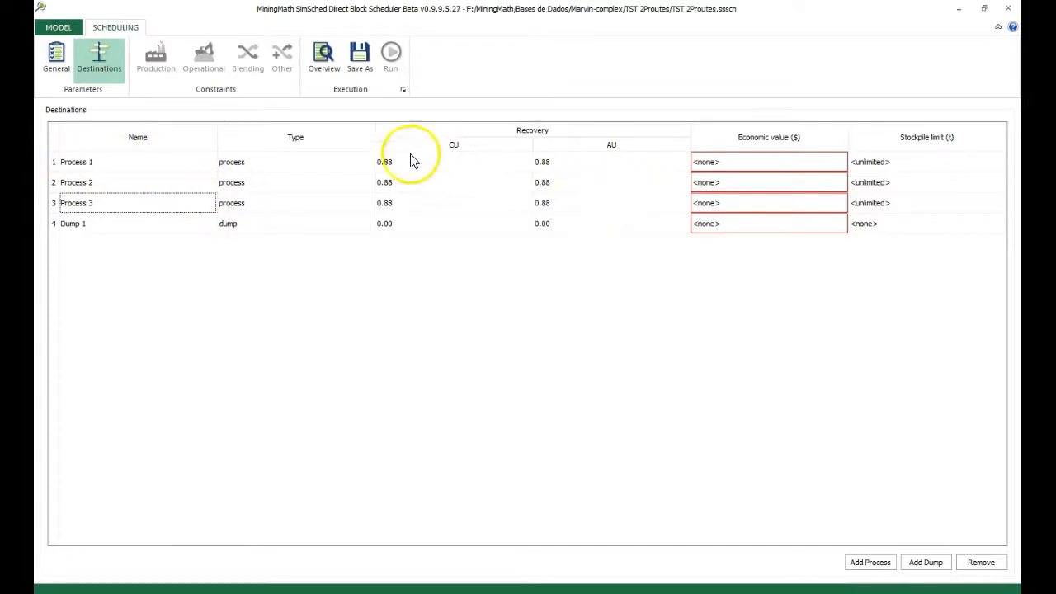
Assign the economic values CU_1 to Process 1, CU_1.2 to Process 2 and CU_0.8 to Process 3
{"action": "left_click", "coordinate": [753, 167]}
{"action": "left_click", "coordinate": [749, 166]}
{"action": "left_click", "coordinate": [740, 178]}
{"action": "left_click", "coordinate": [735, 183]}
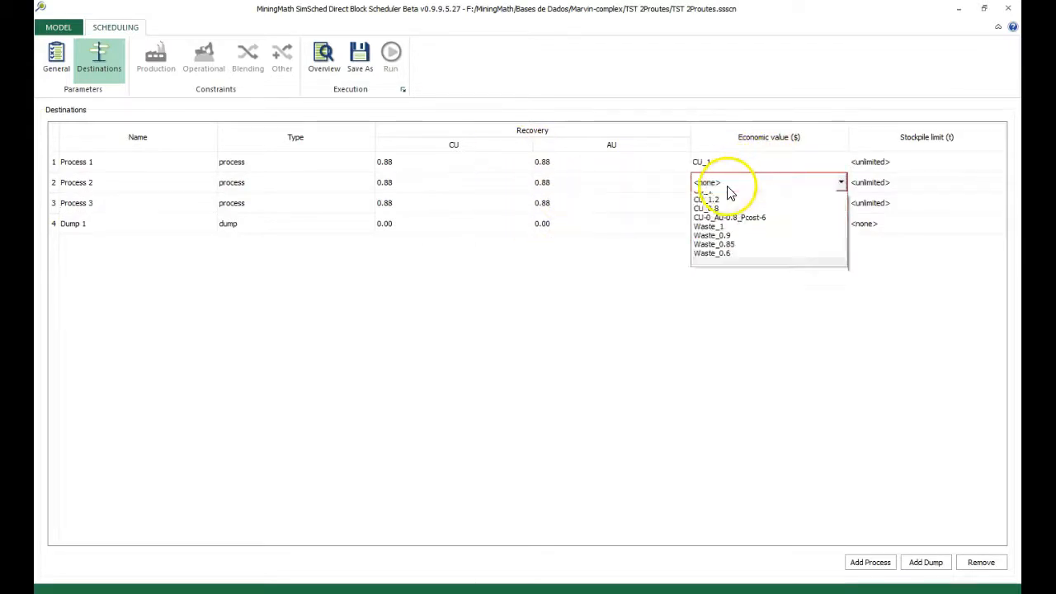
{"action": "left_click", "coordinate": [739, 205]}
{"action": "left_click", "coordinate": [739, 205]}
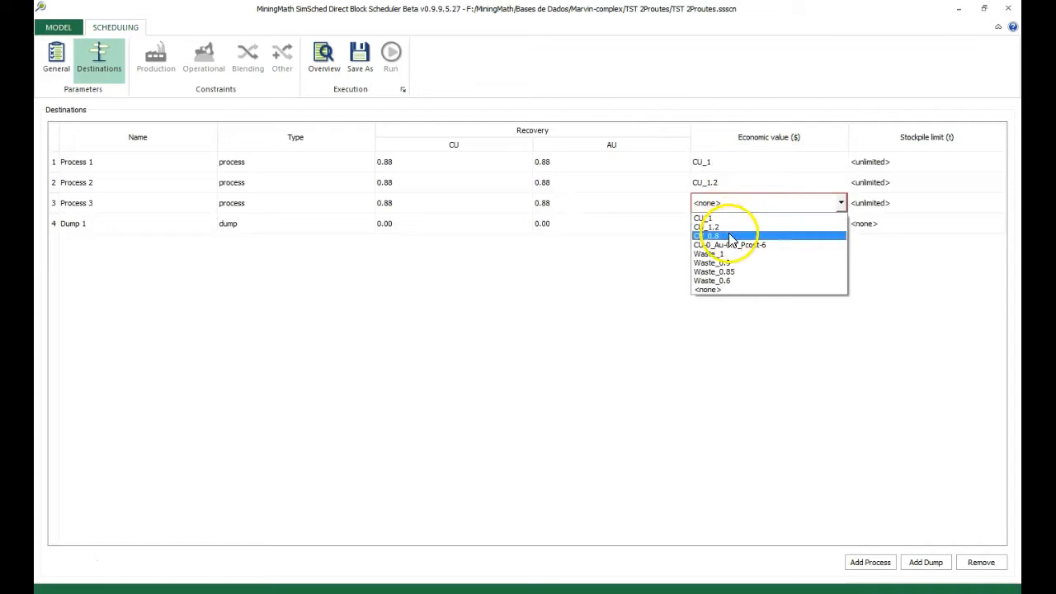
{"action": "left_click", "coordinate": [728, 218]}
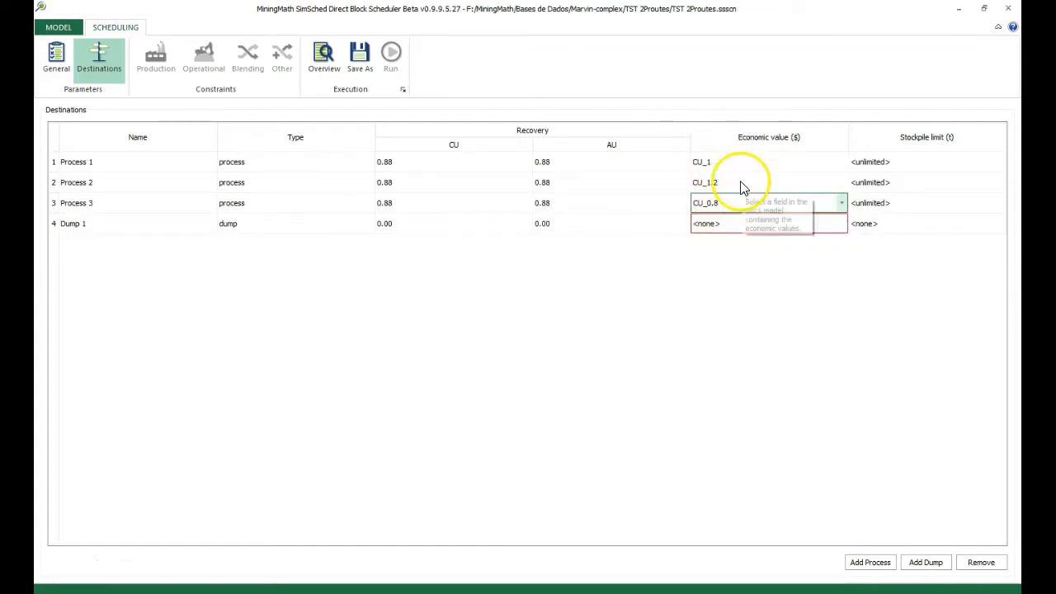
Set the economic value of Dump 1 to Waste_1
{"action": "left_click", "coordinate": [741, 228]}
{"action": "left_click", "coordinate": [732, 227]}
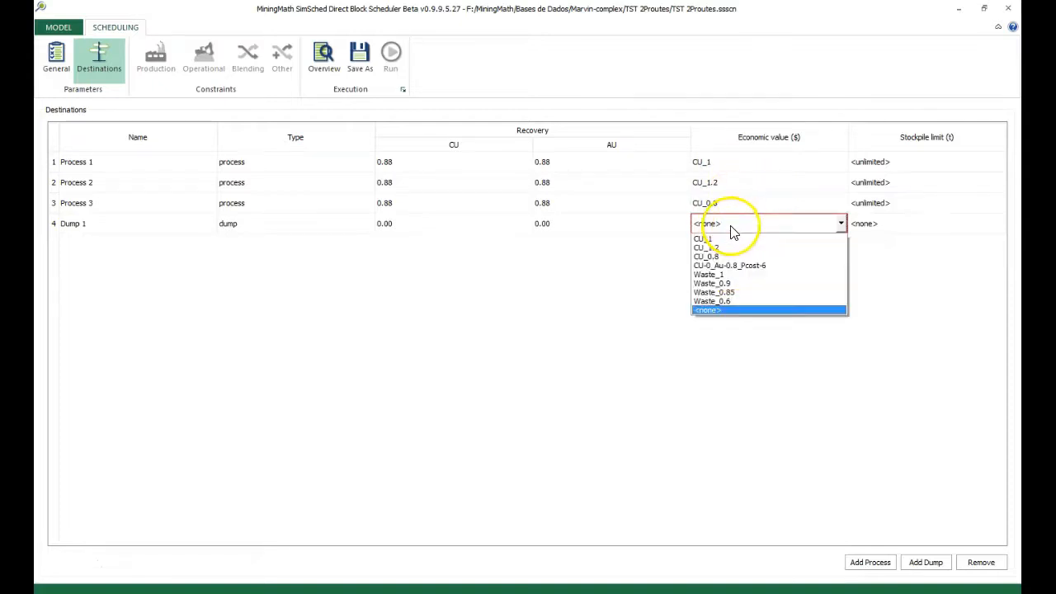
{"action": "left_click", "coordinate": [753, 275]}
{"action": "left_click", "coordinate": [573, 228]}
{"action": "left_click", "coordinate": [116, 74]}
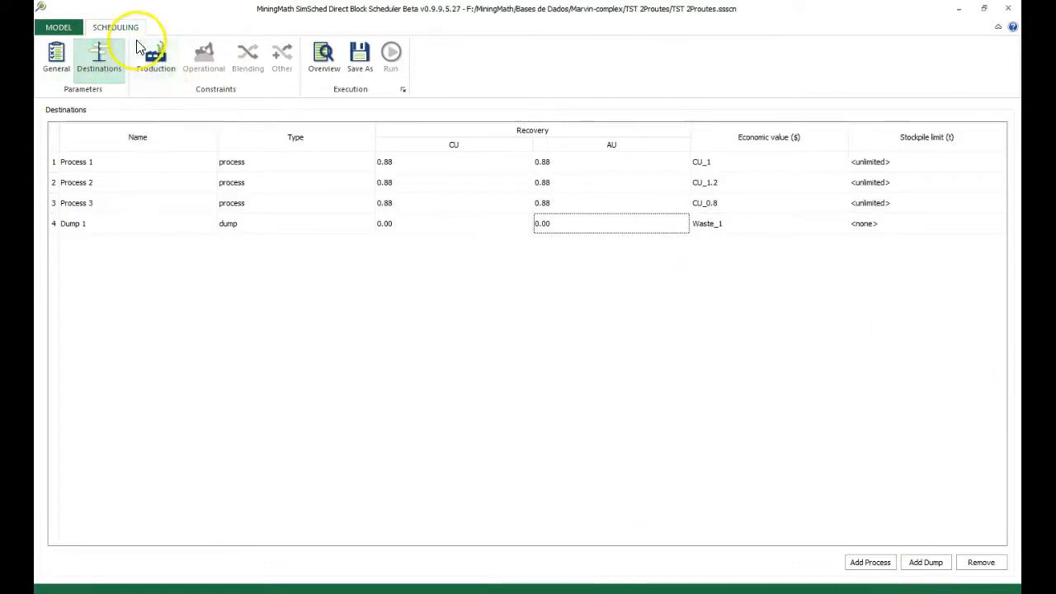
Open the production constraints and add two period intervals to the empty table
{"action": "left_click", "coordinate": [140, 49]}
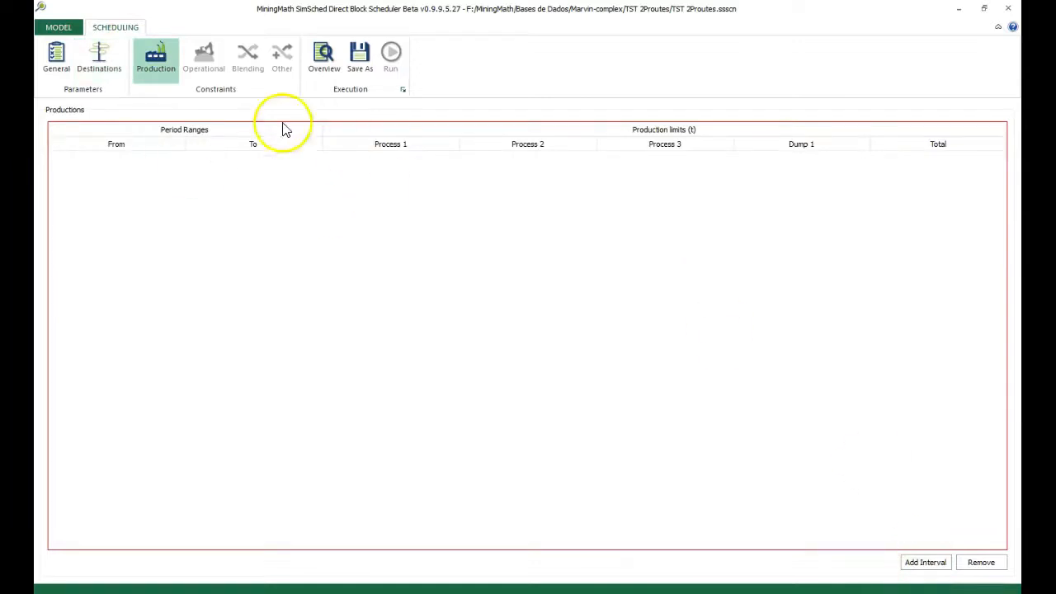
{"action": "left_click", "coordinate": [928, 565]}
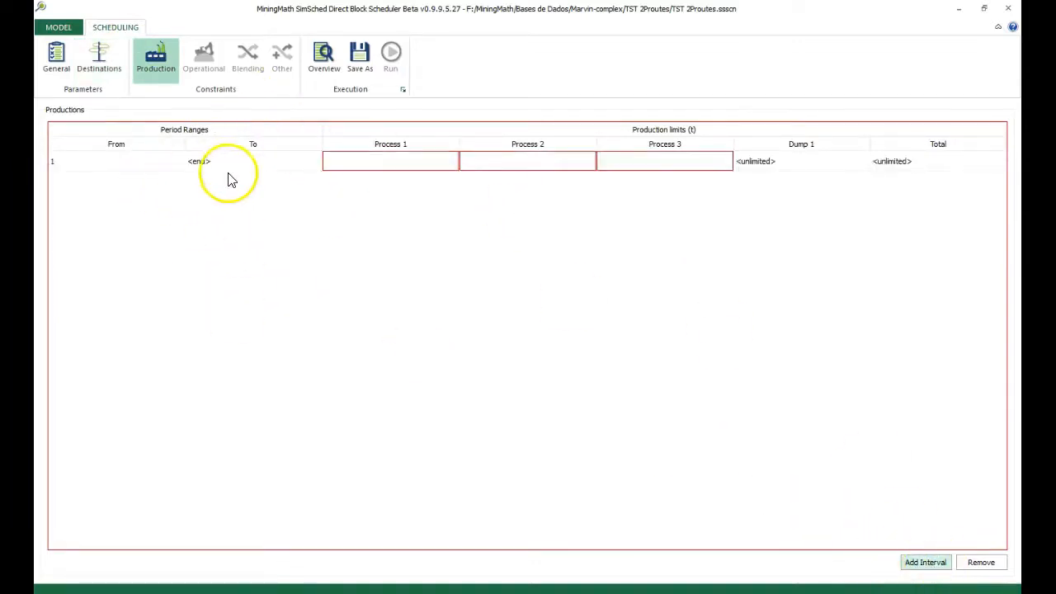
{"action": "left_click", "coordinate": [927, 566]}
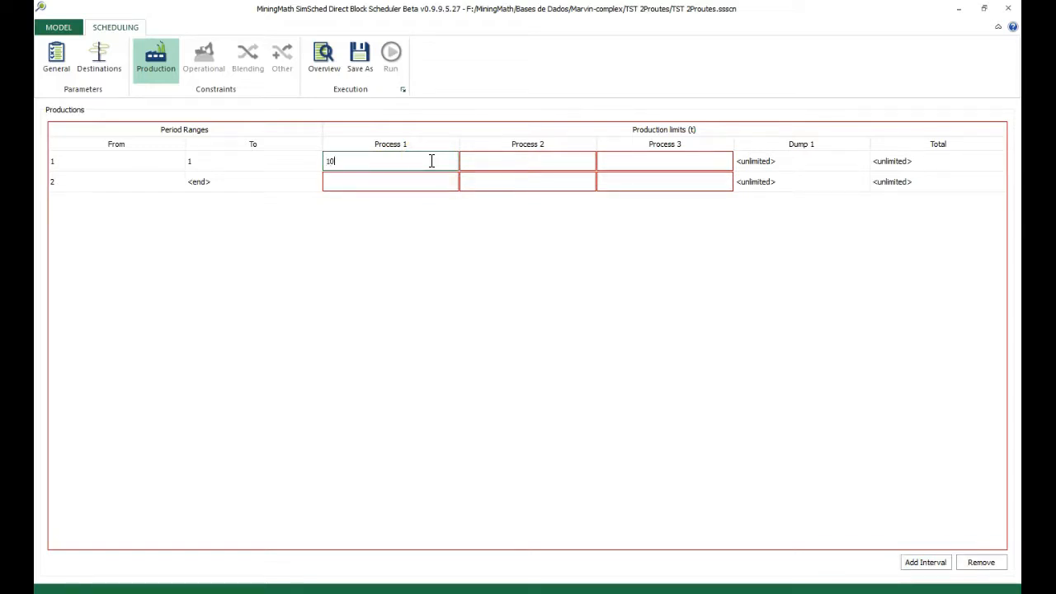
Set the first interval's production limits to 10,000,000 t for Process 1, 20,000,000 t for Process 2 and 30,000,000 t for Process 3
{"action": "left_click", "coordinate": [474, 164]}
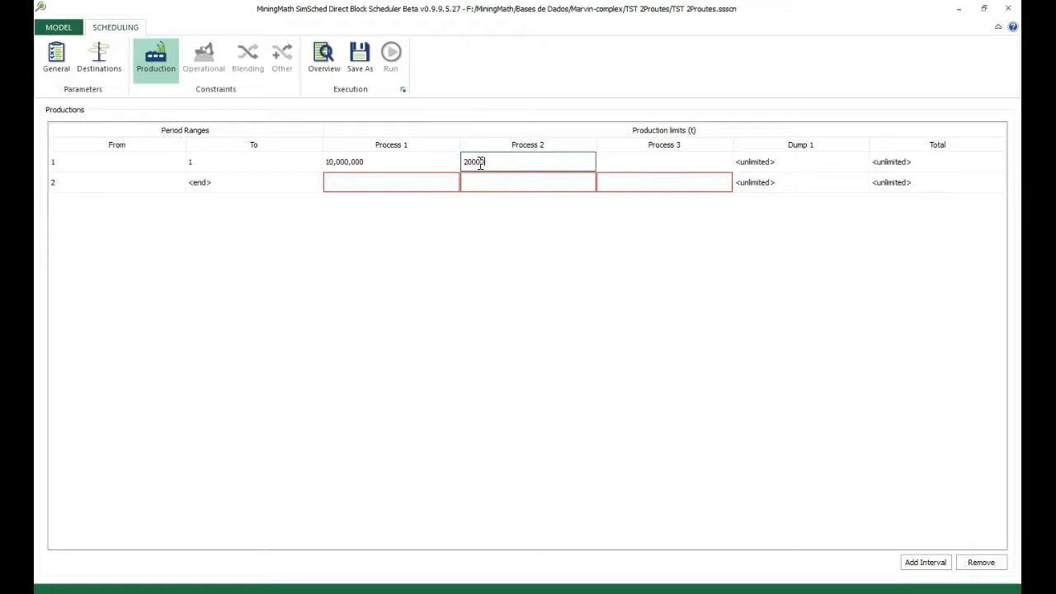
{"action": "left_click", "coordinate": [533, 171]}
{"action": "left_click", "coordinate": [659, 165]}
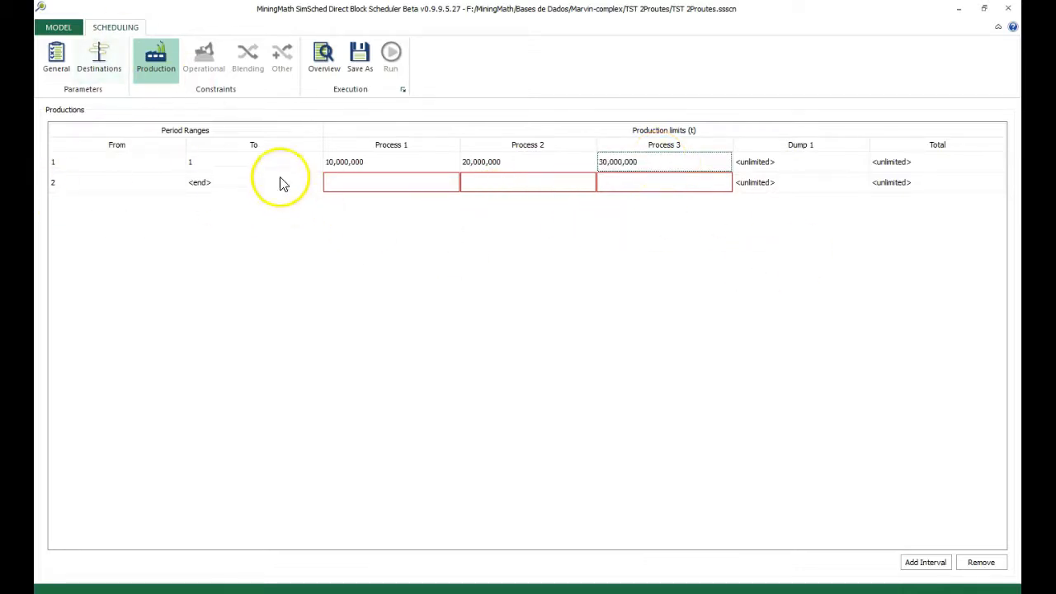
End the first interval at period 2 and limit the second interval to 15,000,000 t for Process 1 and 25,000,000 t for Process 2
{"action": "left_click", "coordinate": [371, 168]}
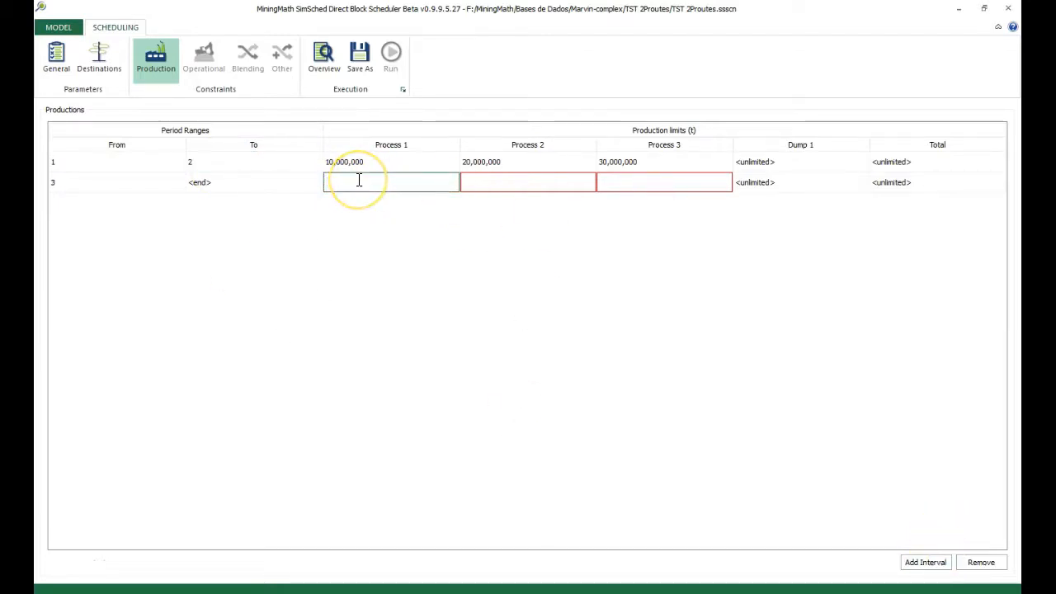
{"action": "type", "text": "000000"}
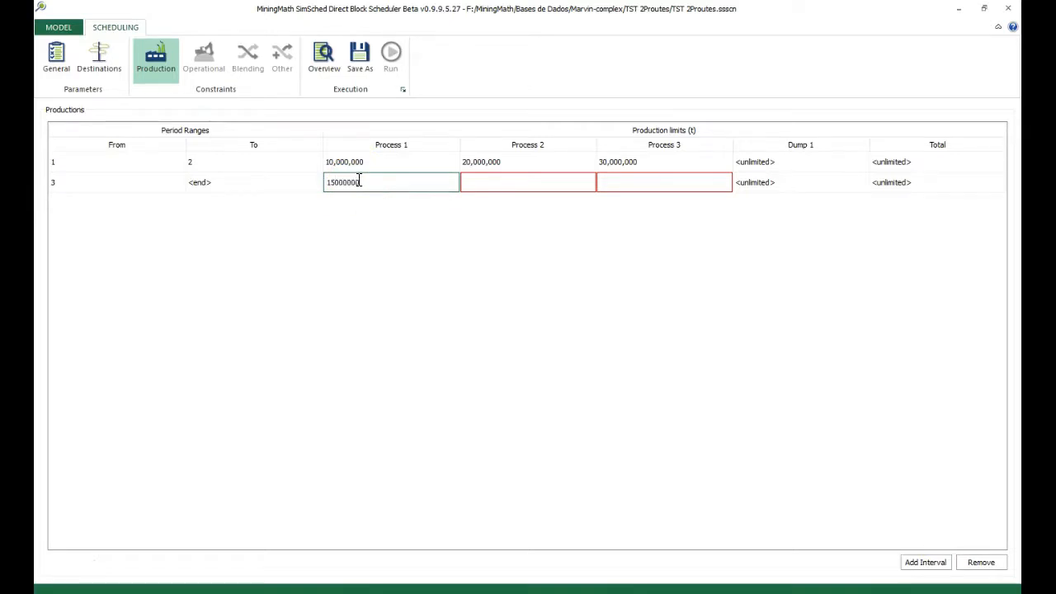
{"action": "left_click", "coordinate": [495, 192]}
{"action": "left_click", "coordinate": [422, 182]}
{"action": "left_click", "coordinate": [488, 194]}
{"action": "type", "text": "25000000"}
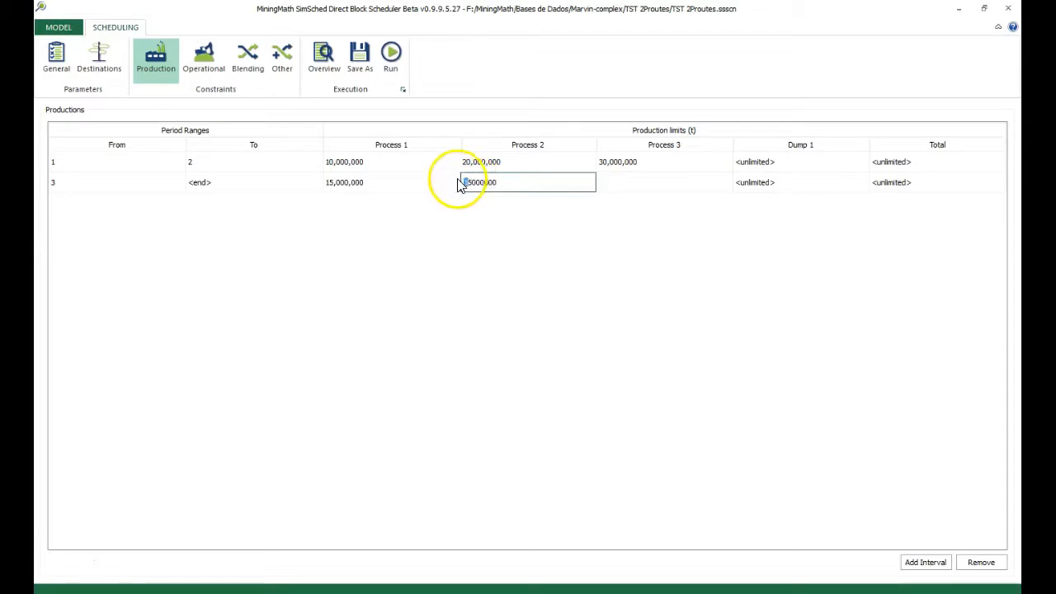
Set the Process 3 production limit in the second interval to 35,000,000 t
{"action": "left_click", "coordinate": [642, 185]}
{"action": "type", "text": "35000000"}
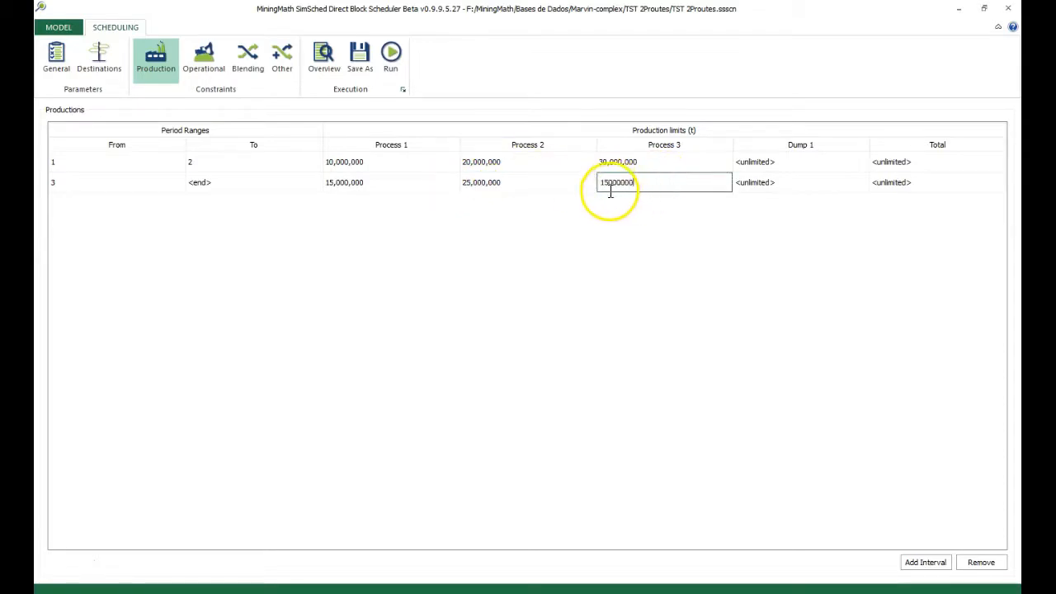
{"action": "type", "text": "3"}
{"action": "left_click", "coordinate": [565, 242]}
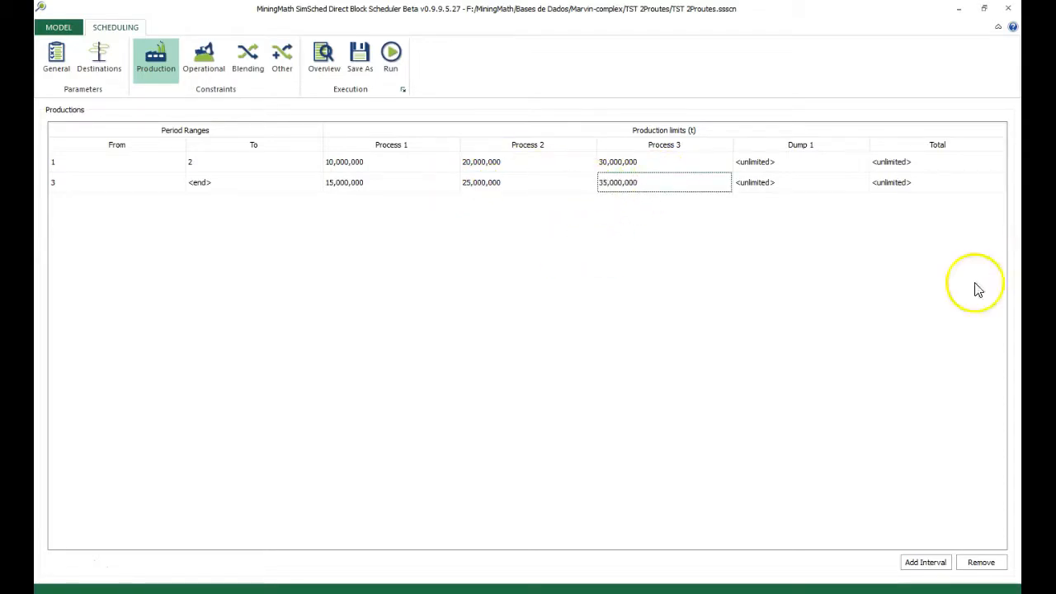